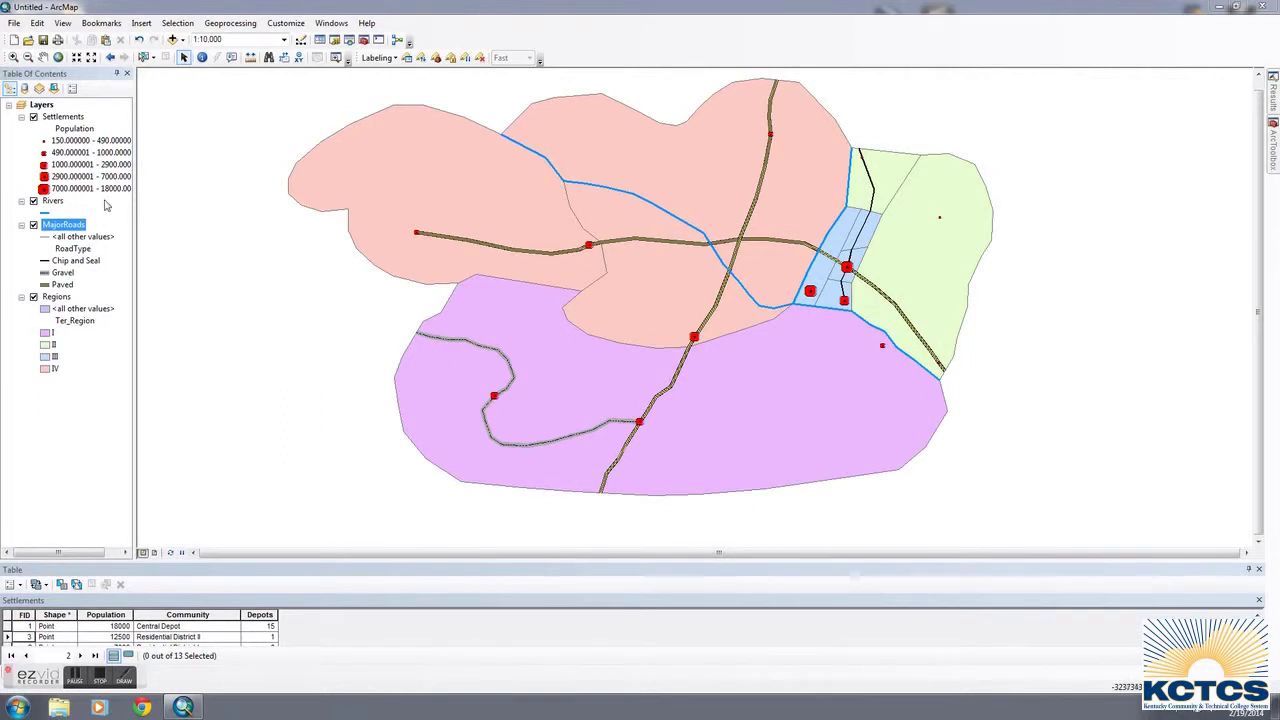
- Turn on name labels for the Rivers layer and switch labelling to the Maplex engine
right_click(52, 201)
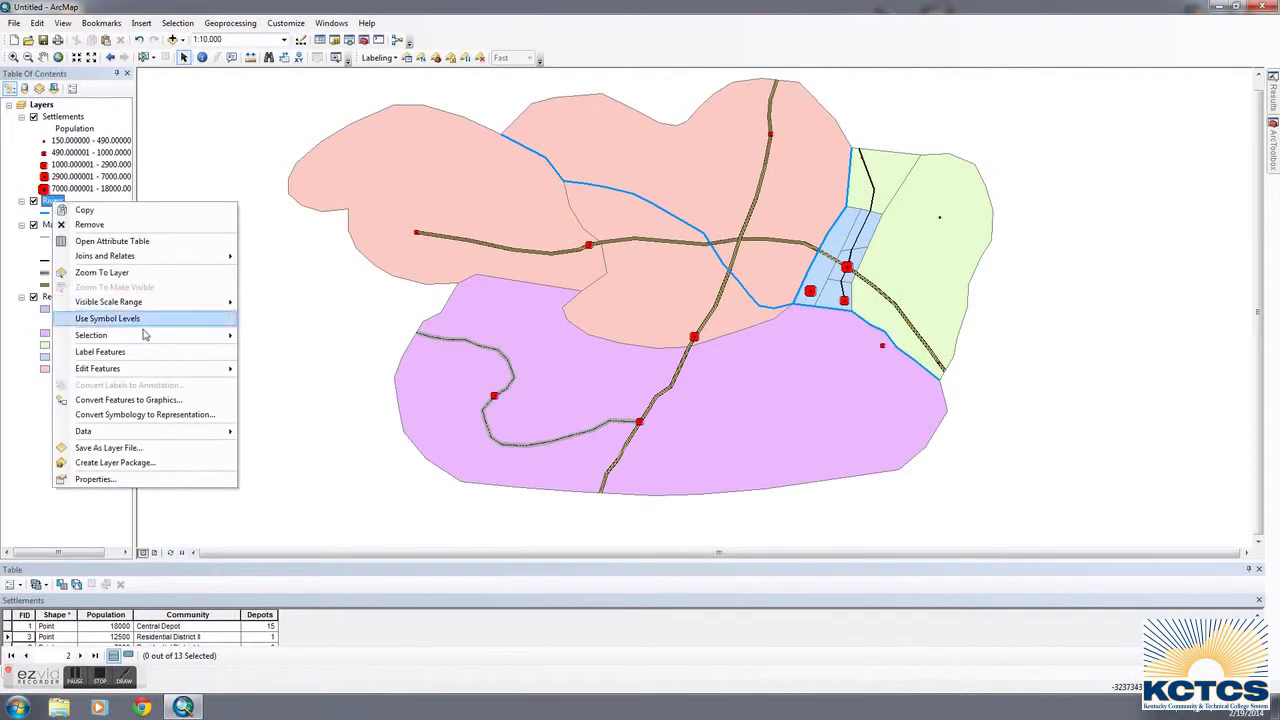
click(100, 351)
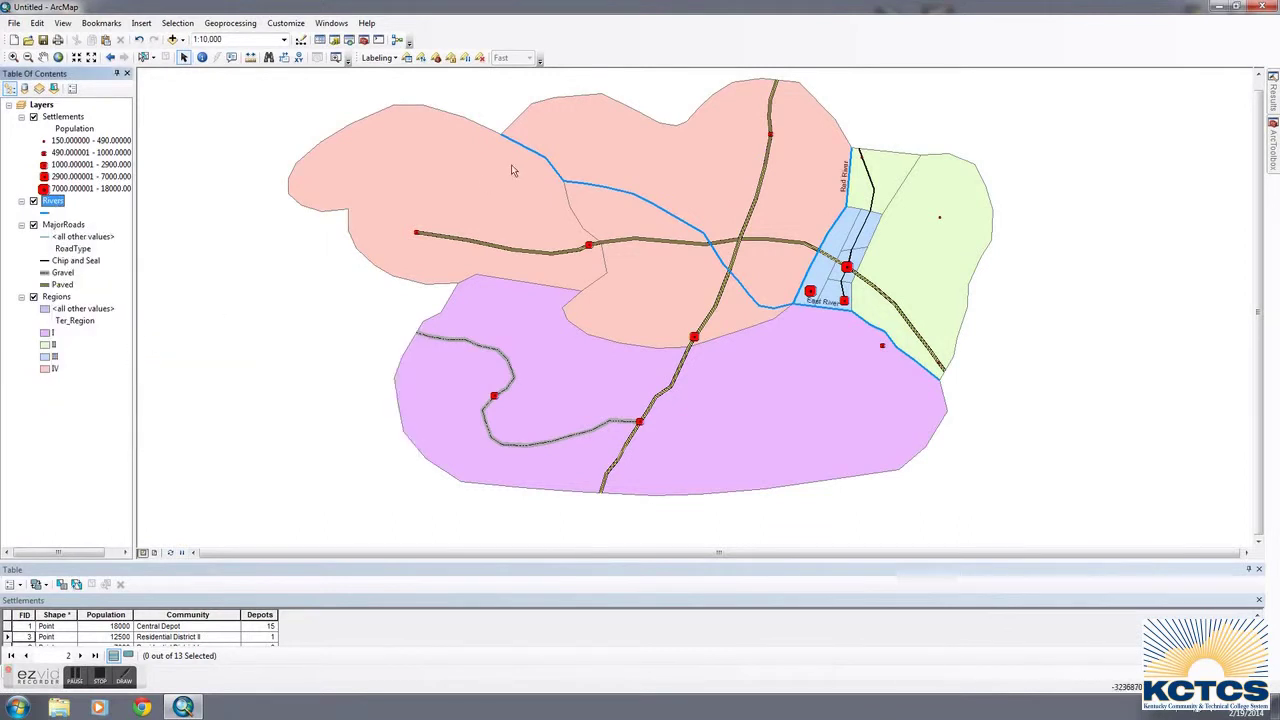
click(407, 57)
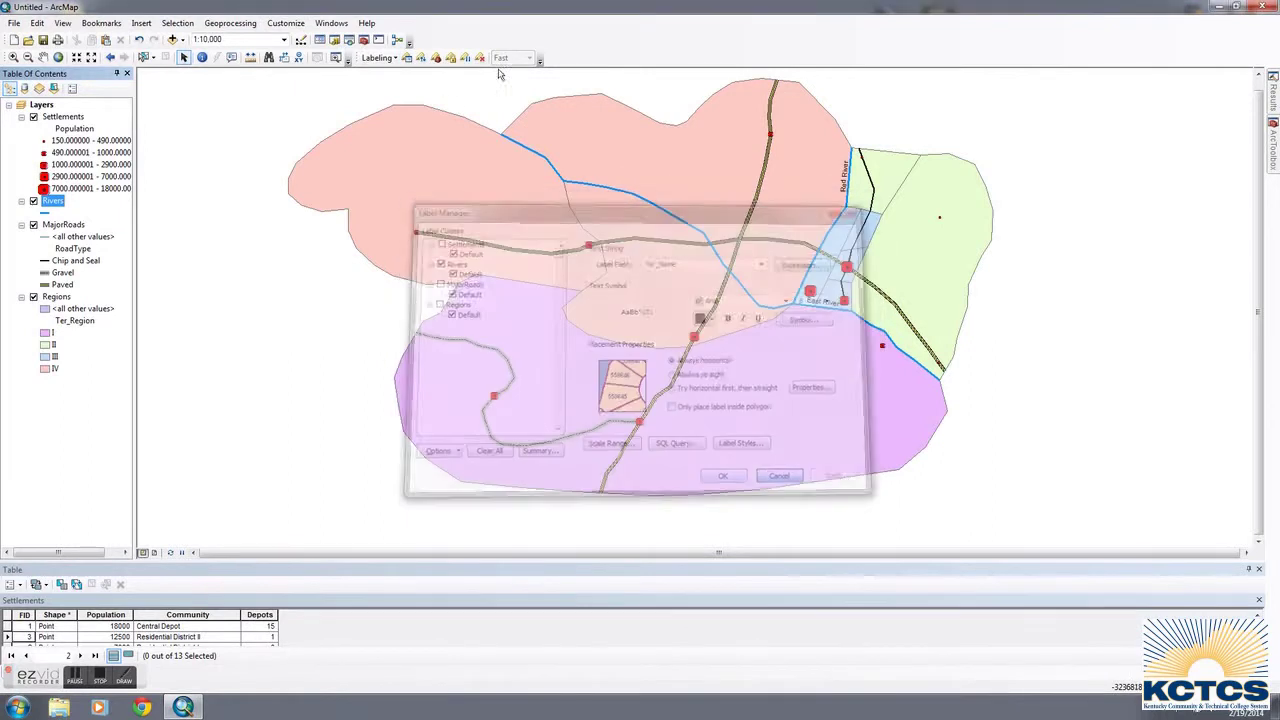
click(776, 480)
click(397, 58)
click(400, 103)
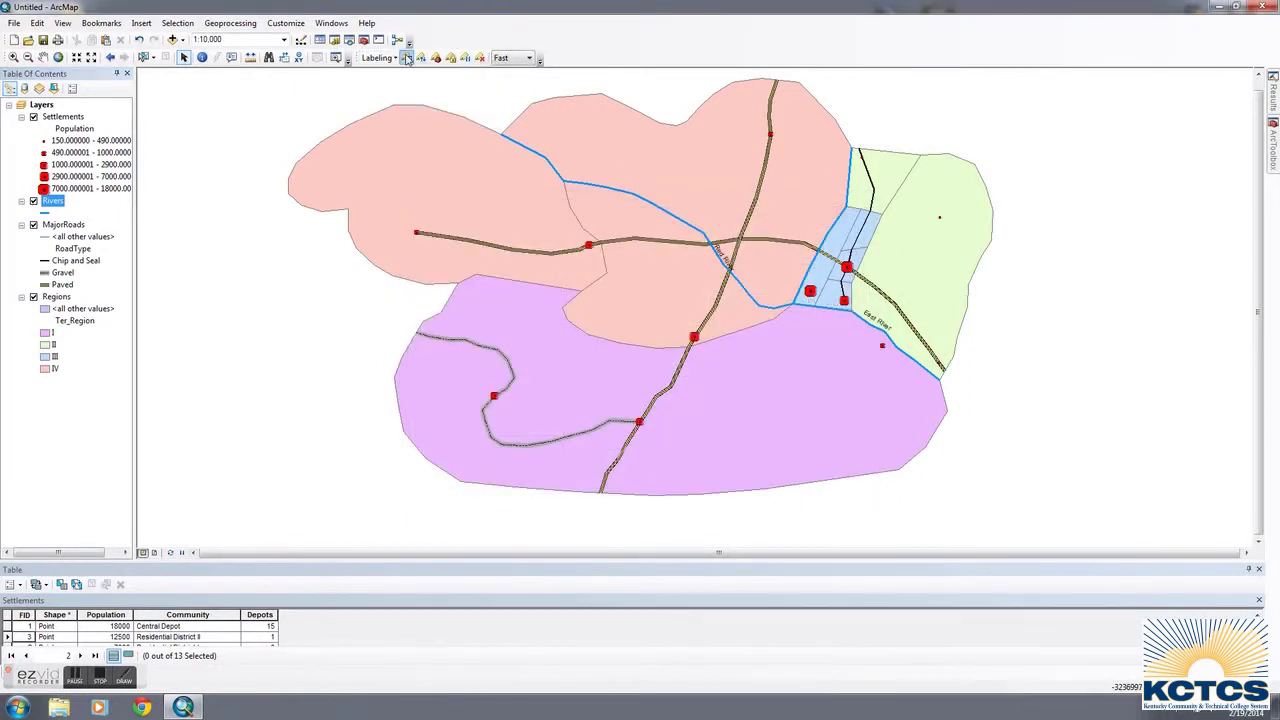
- Set the Rivers Default label position to Offset Straight in Label Manager
click(407, 57)
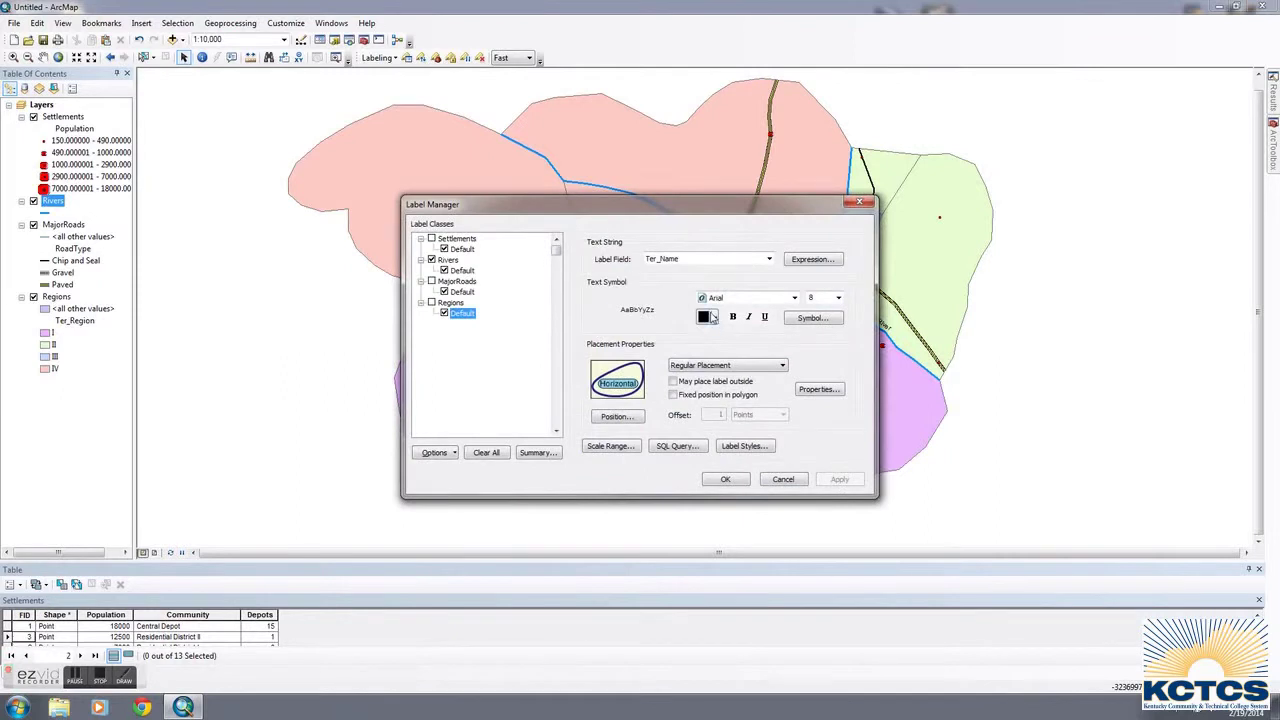
click(461, 271)
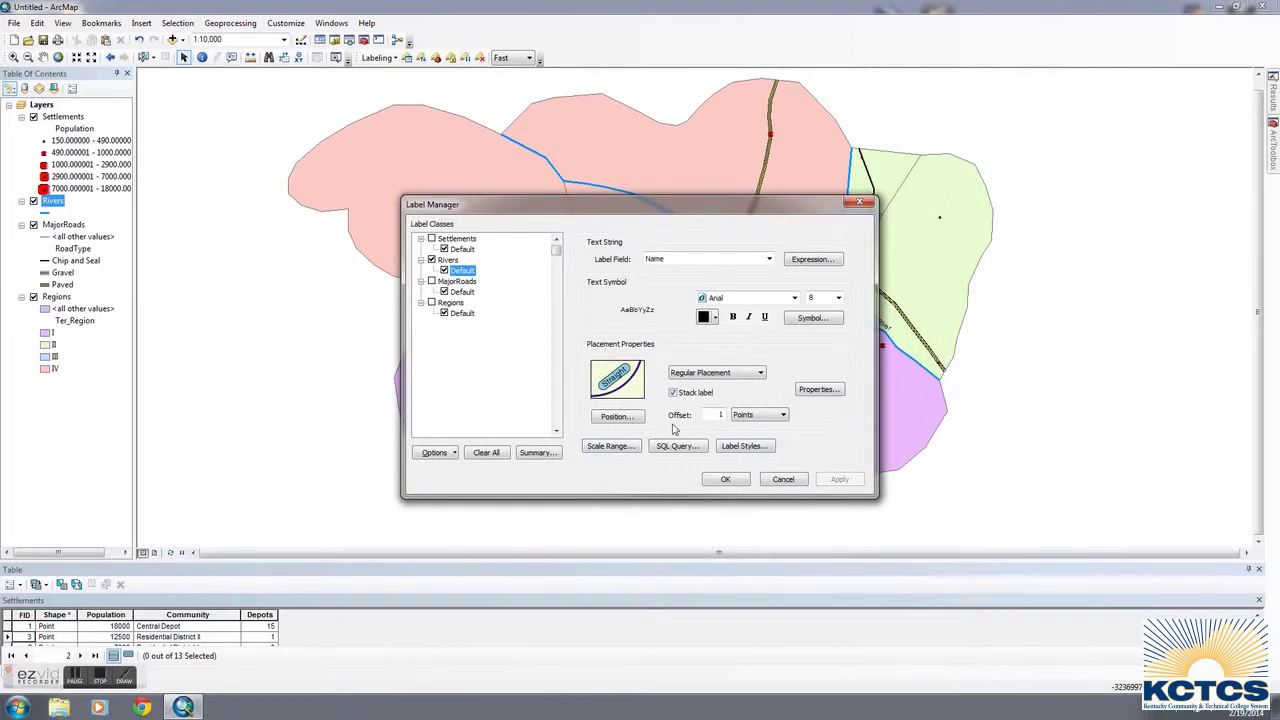
click(616, 416)
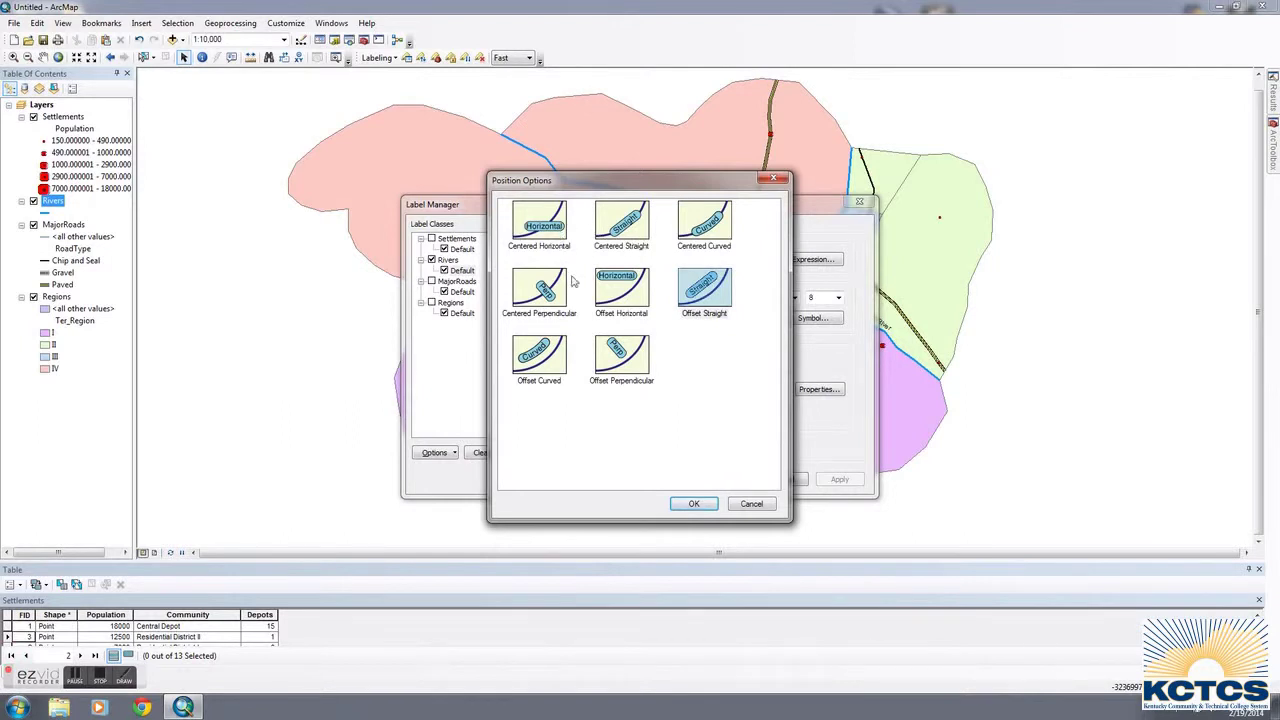
click(693, 504)
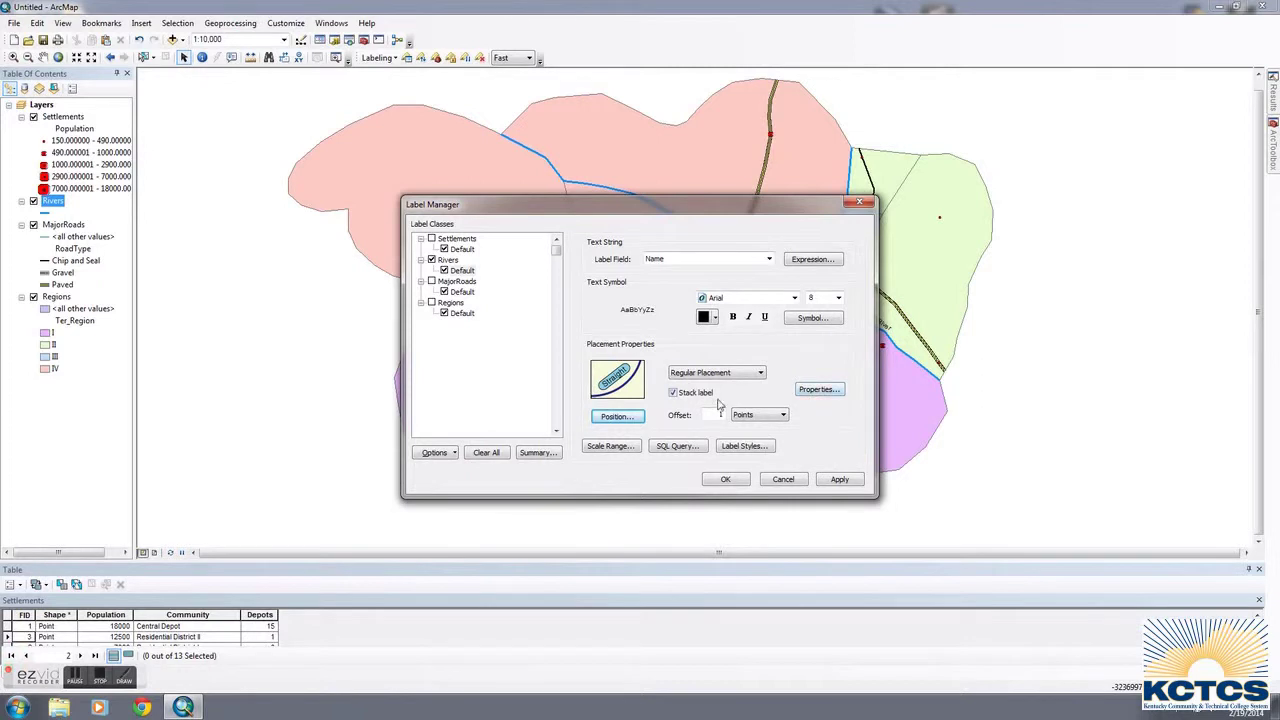
- Apply the river label settings and zoom to about 1:6,000 on the Red and East River labels
click(726, 479)
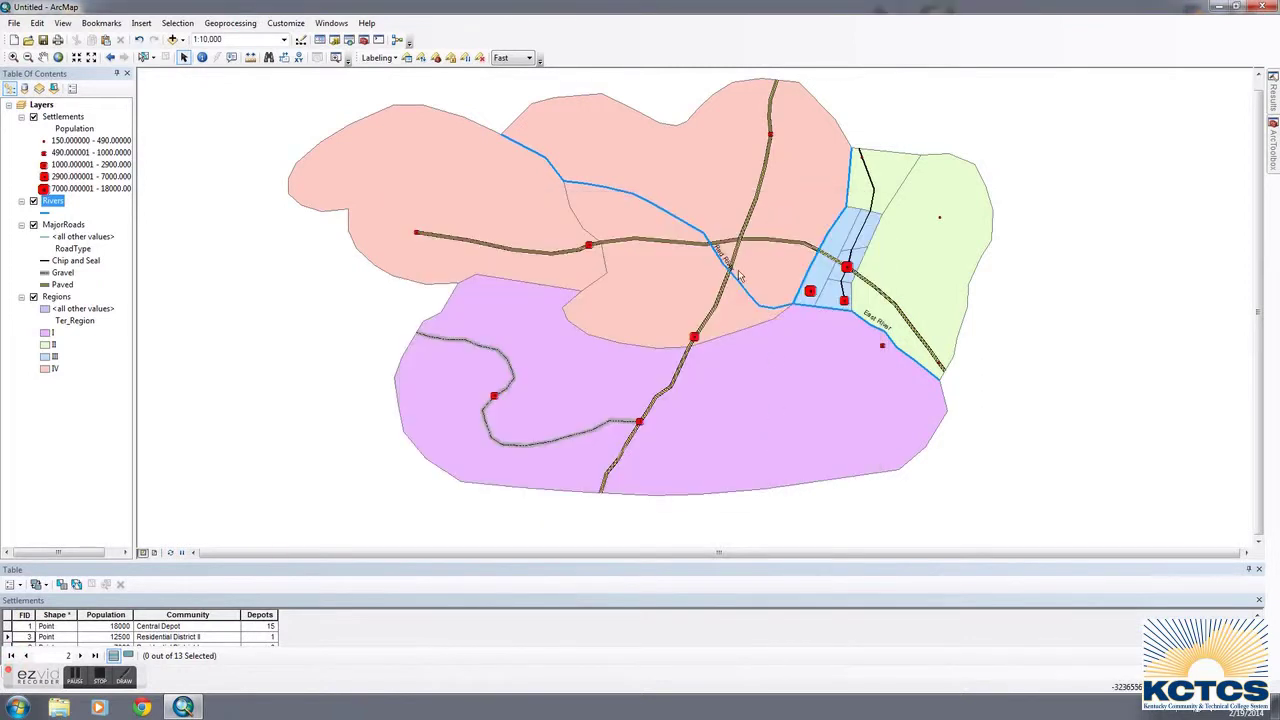
scroll(834, 242, up, 3)
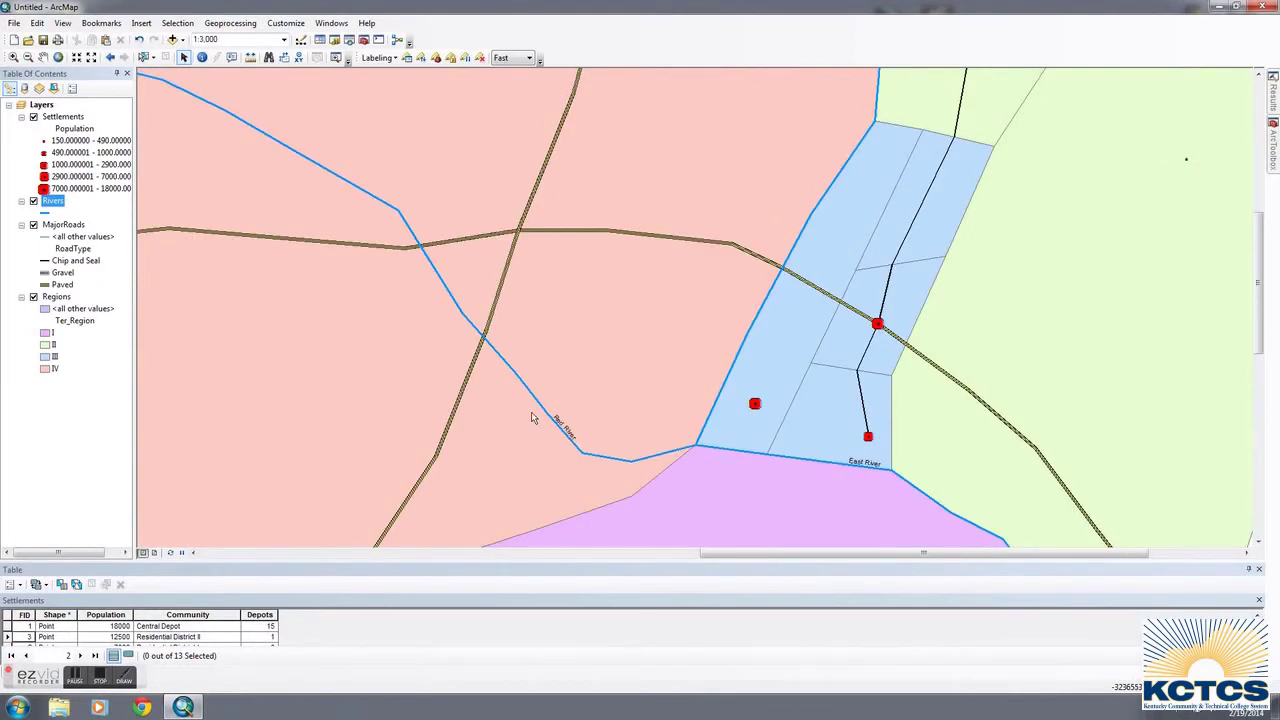
scroll(738, 395, down, 2)
scroll(736, 390, down, 1)
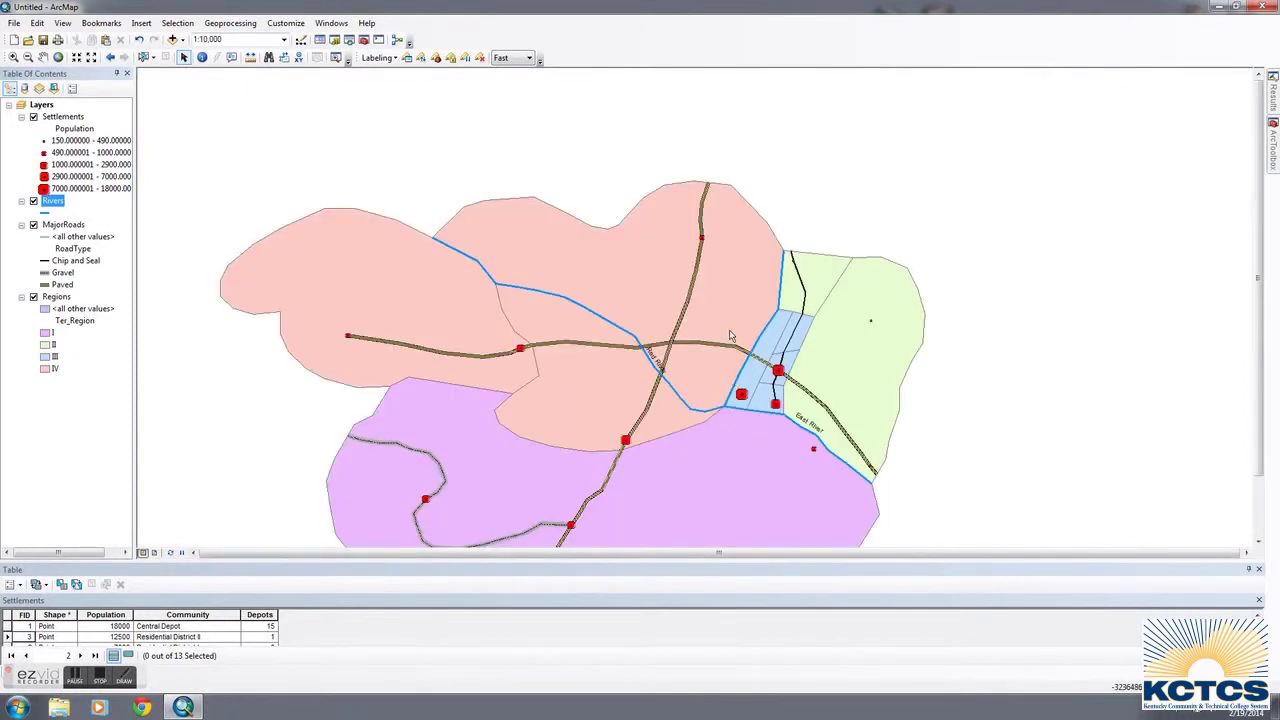
scroll(730, 340, up, 2)
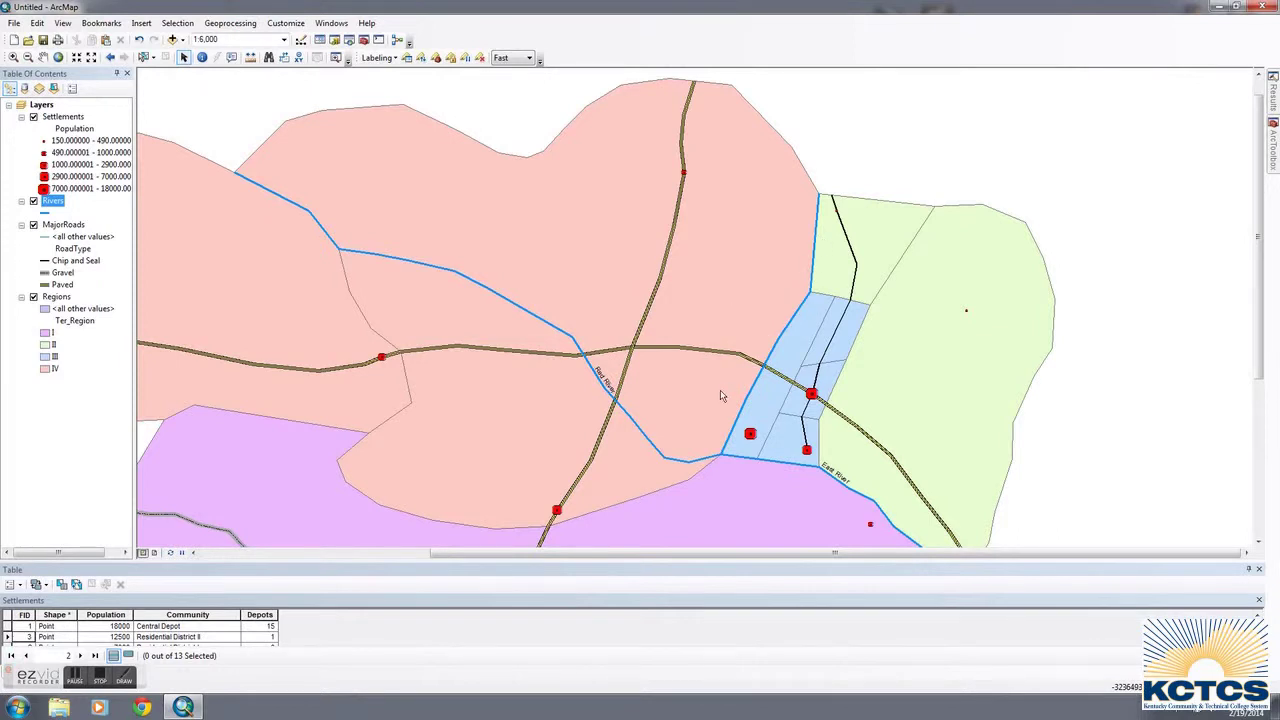
- Pan and zoom out to 1:12,500, centring the whole region map in view
drag(790, 418, 707, 323)
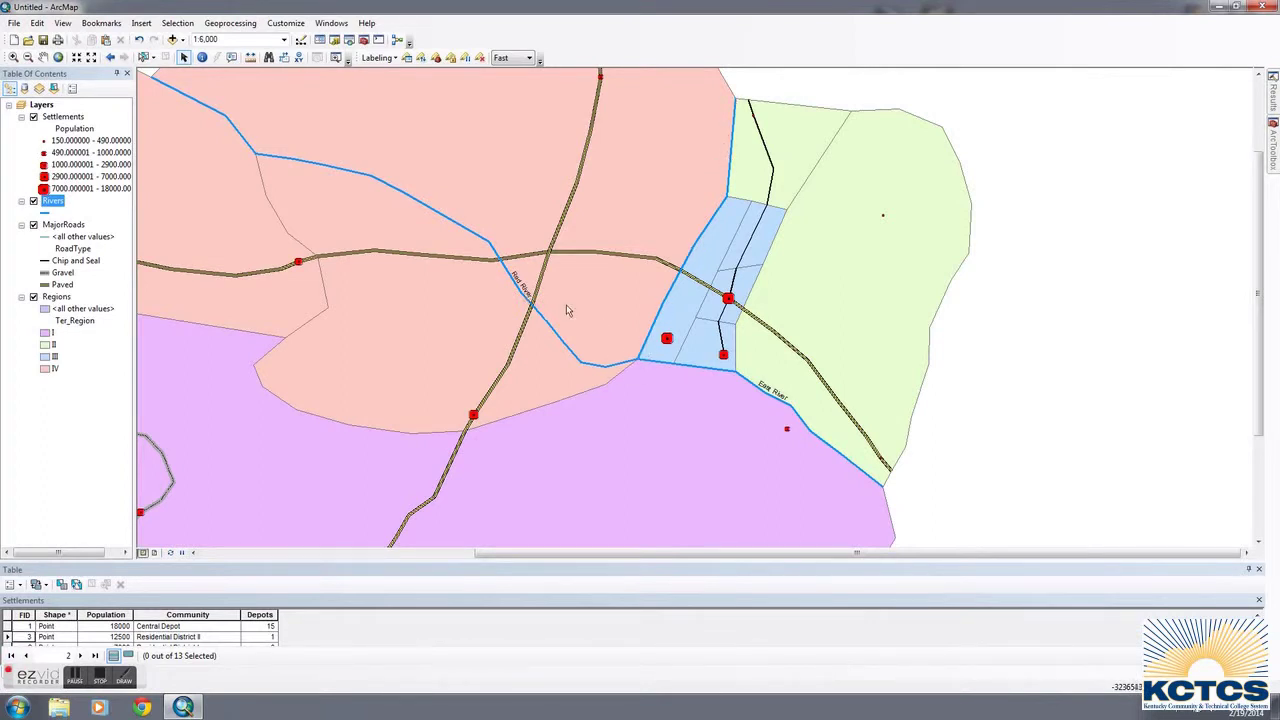
drag(566, 311, 692, 385)
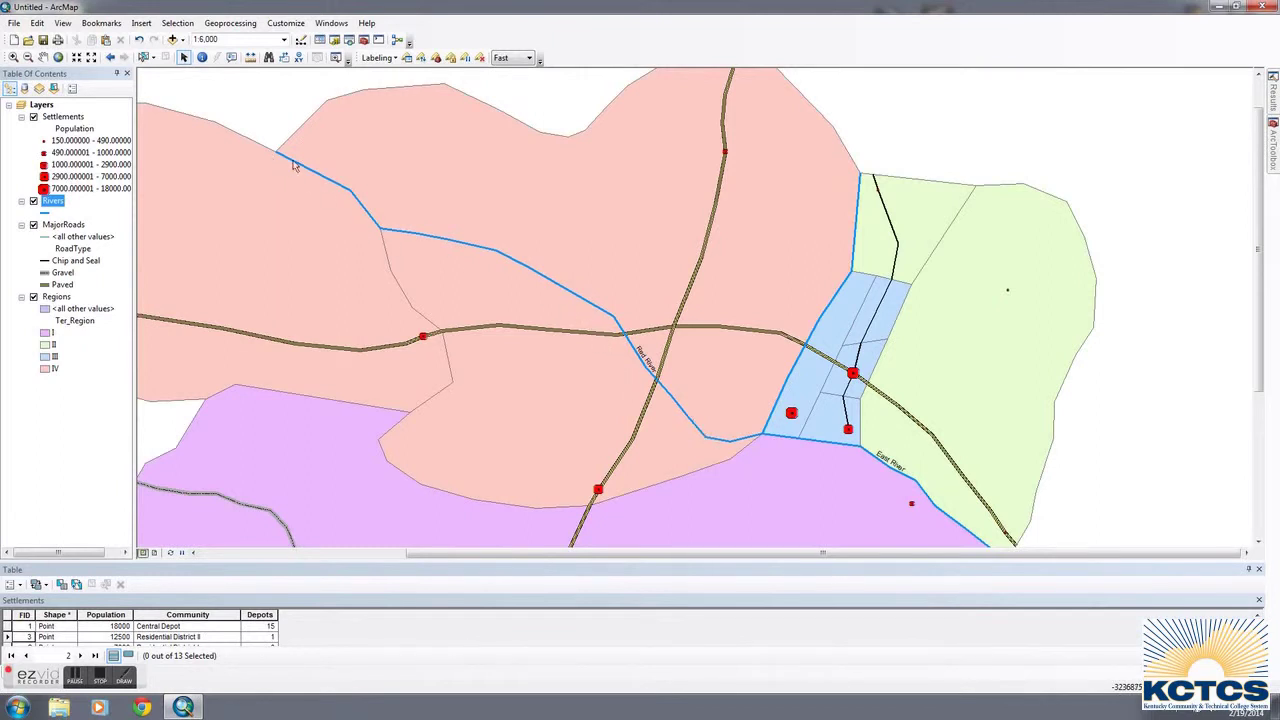
scroll(517, 231, up, 3)
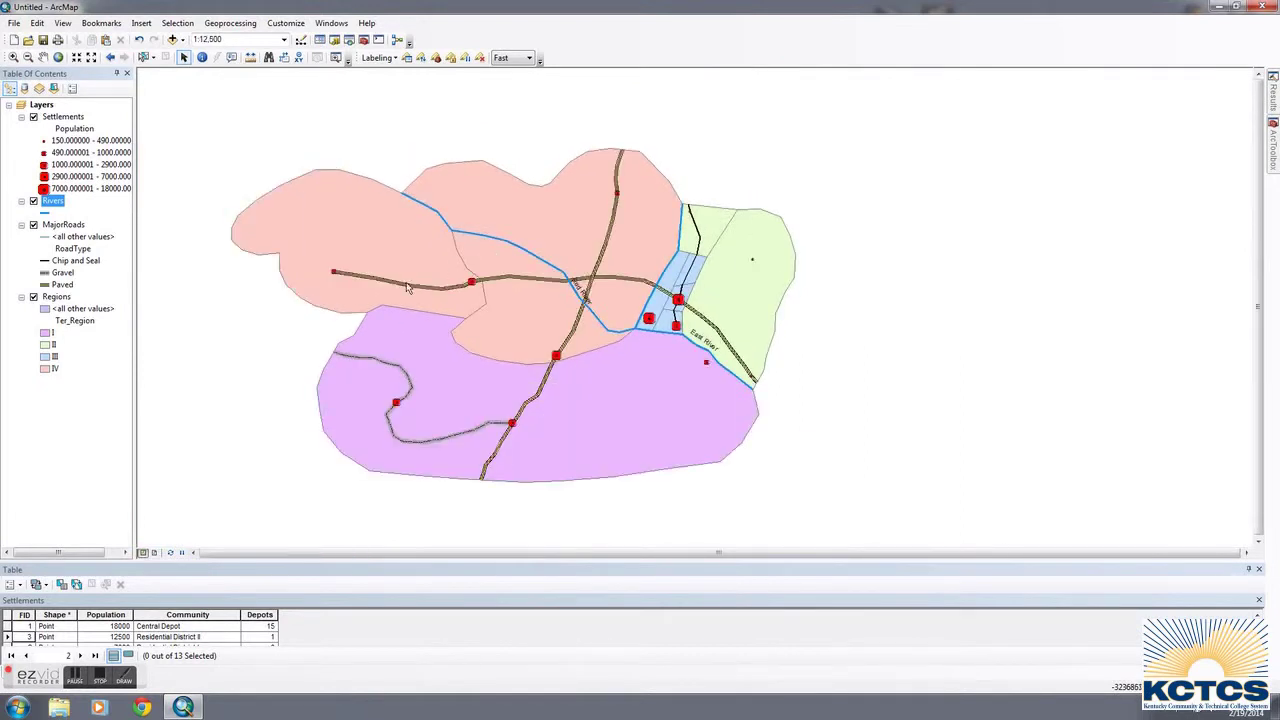
drag(408, 288, 509, 304)
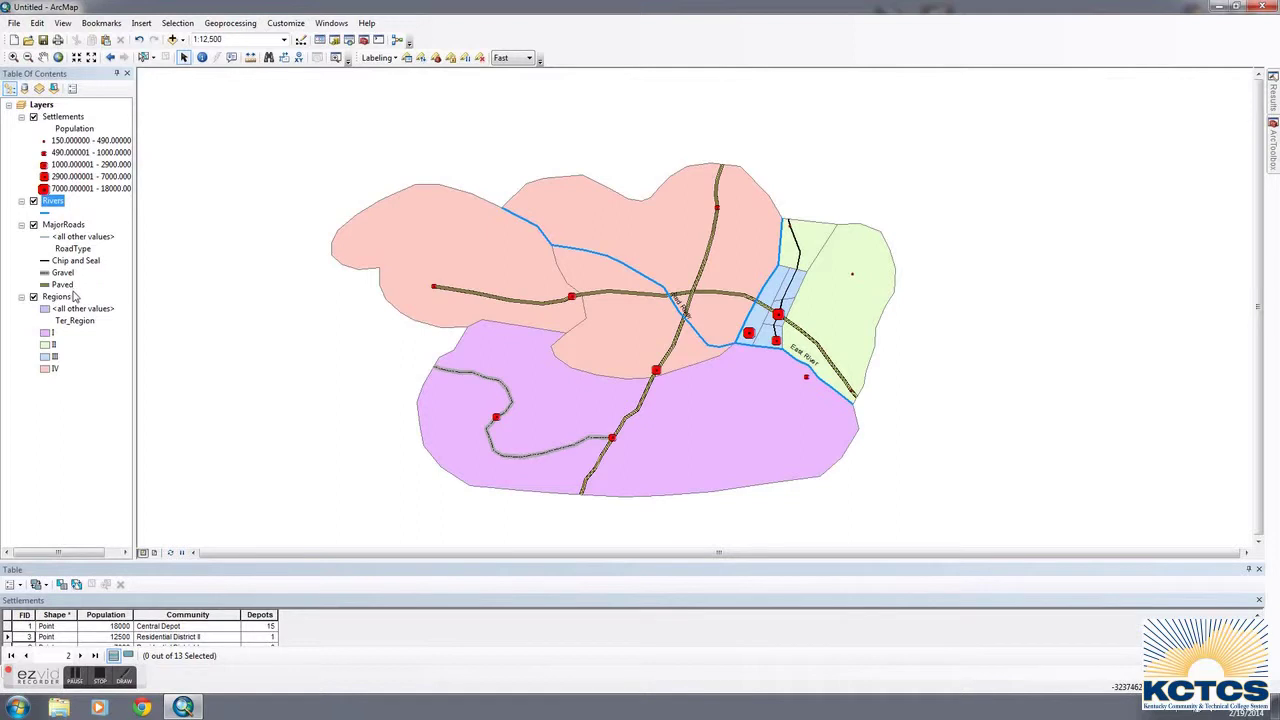
- Turn on Settlements labels and make the Settlements Default class bold italic Arial 9
right_click(68, 118)
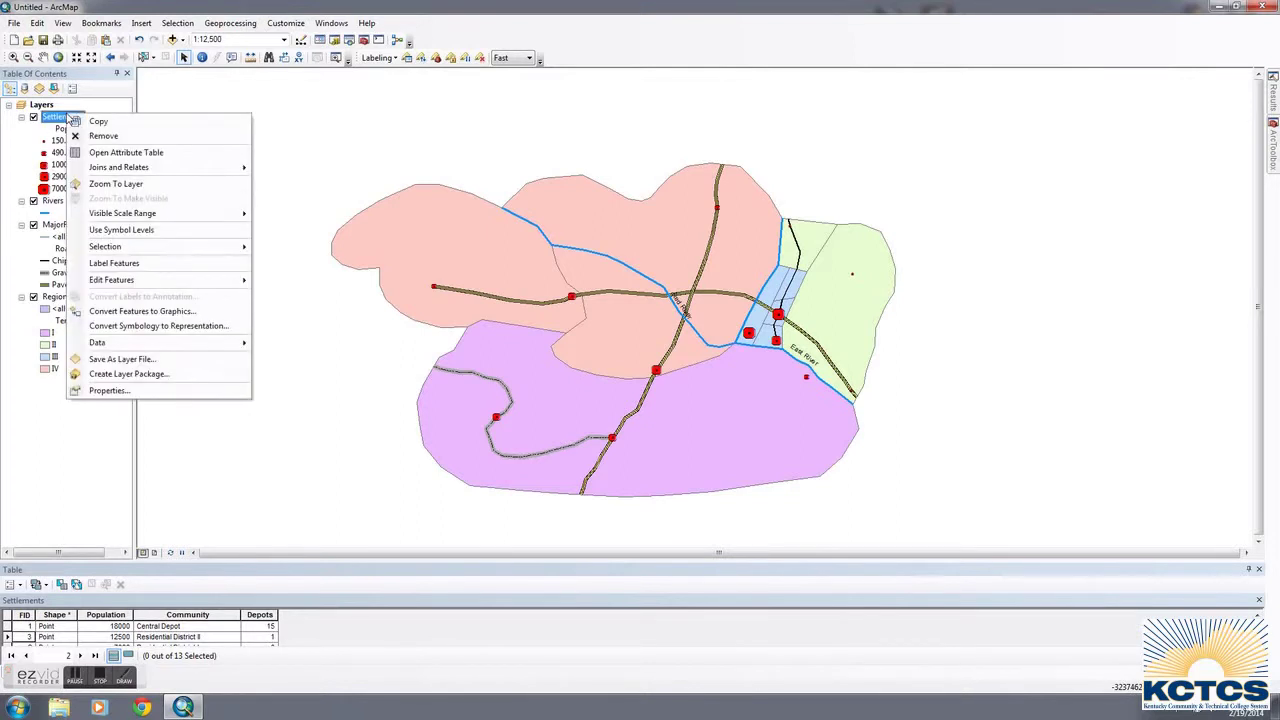
click(110, 264)
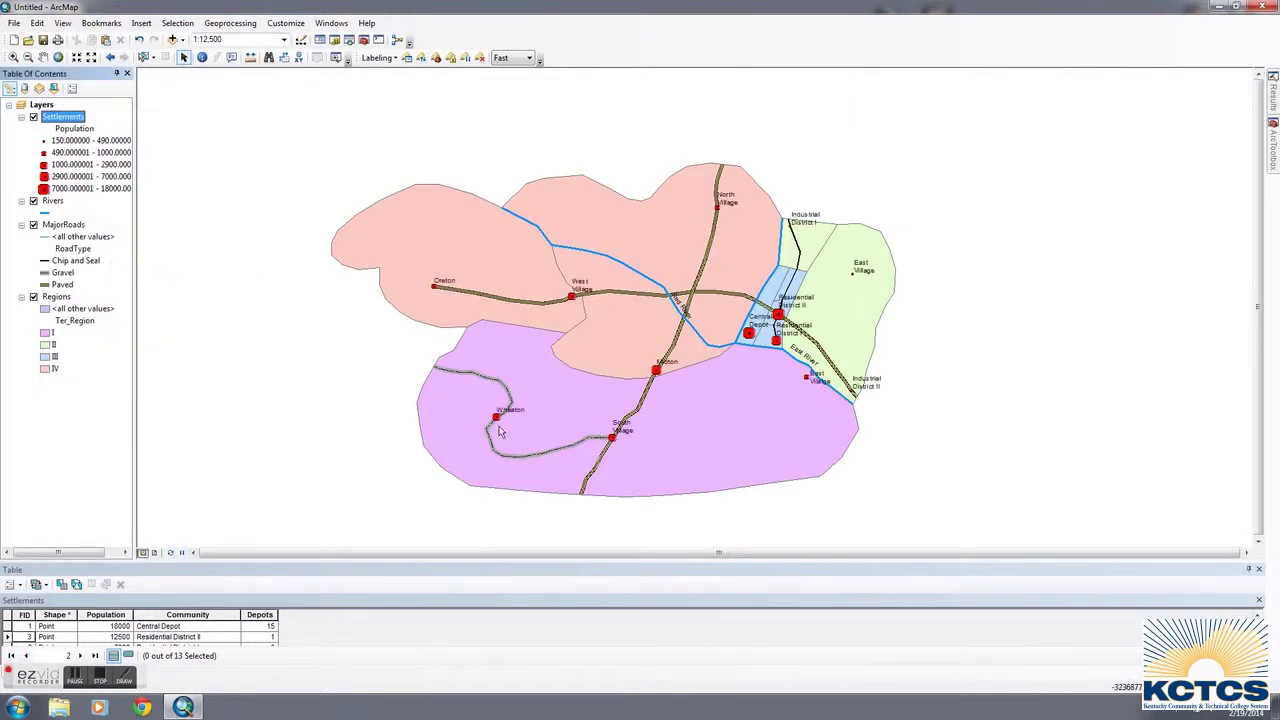
click(406, 58)
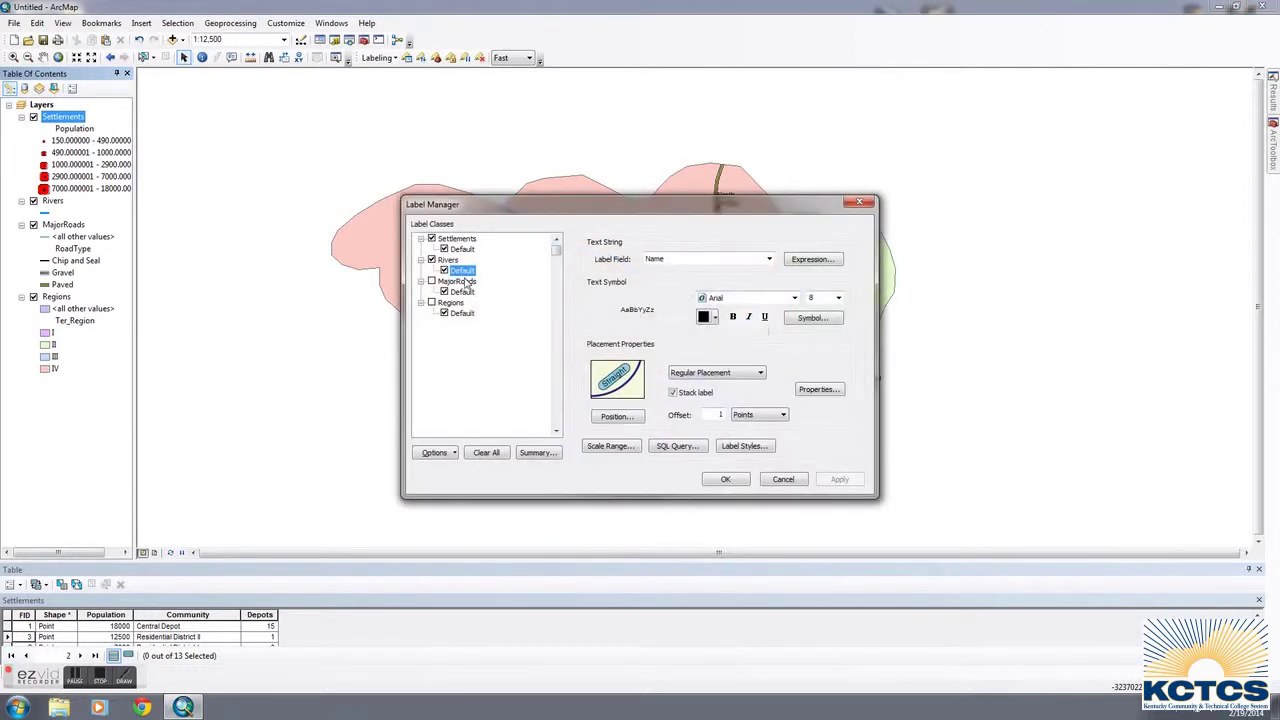
click(449, 260)
click(461, 249)
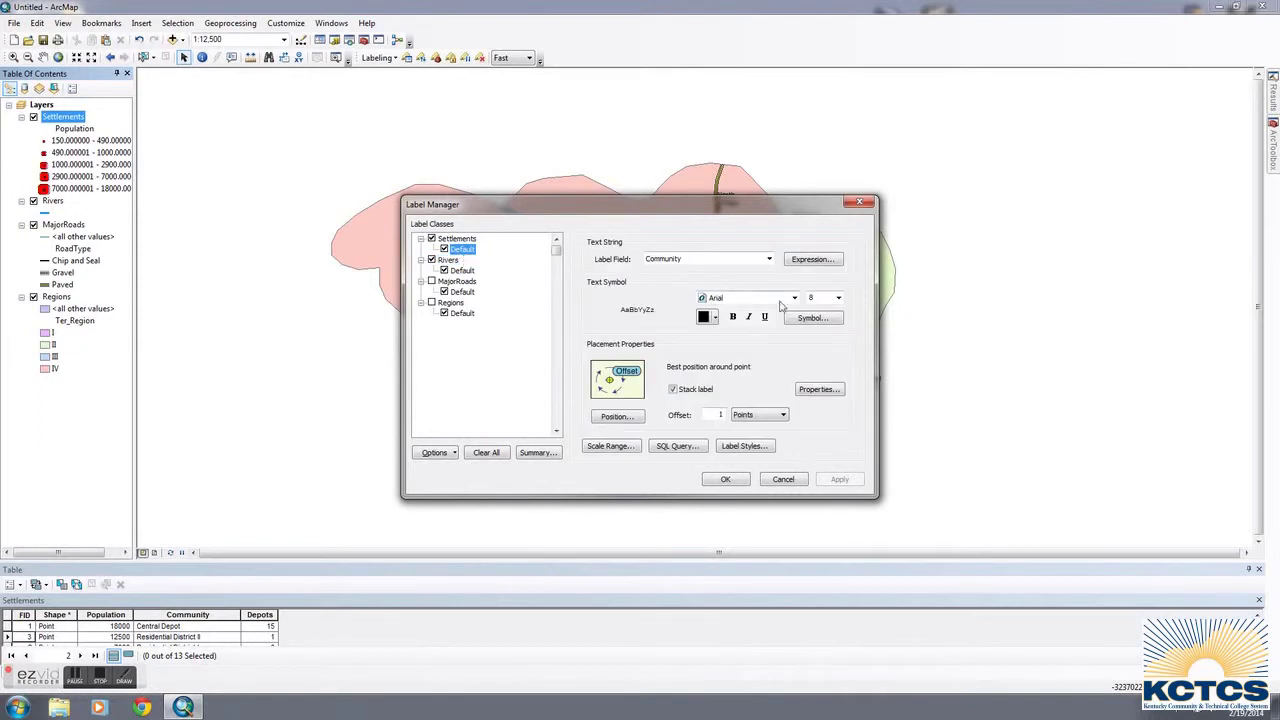
click(732, 316)
click(748, 316)
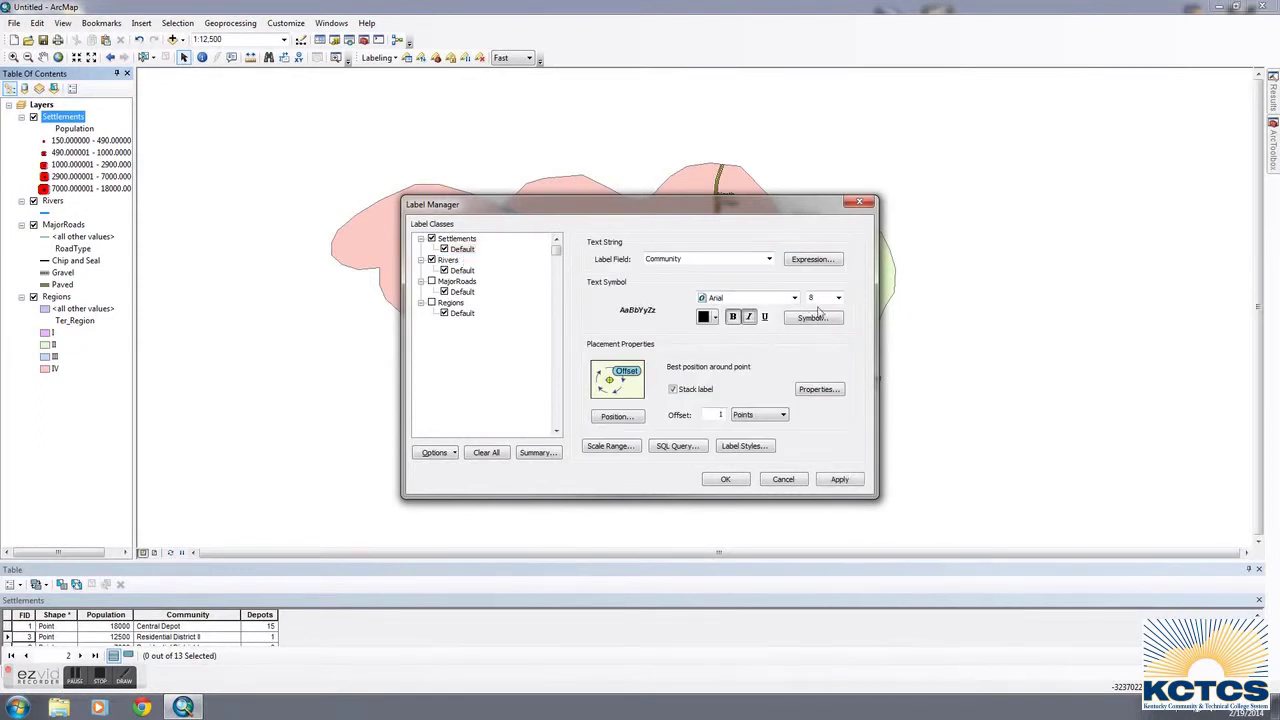
click(838, 297)
click(818, 318)
click(836, 480)
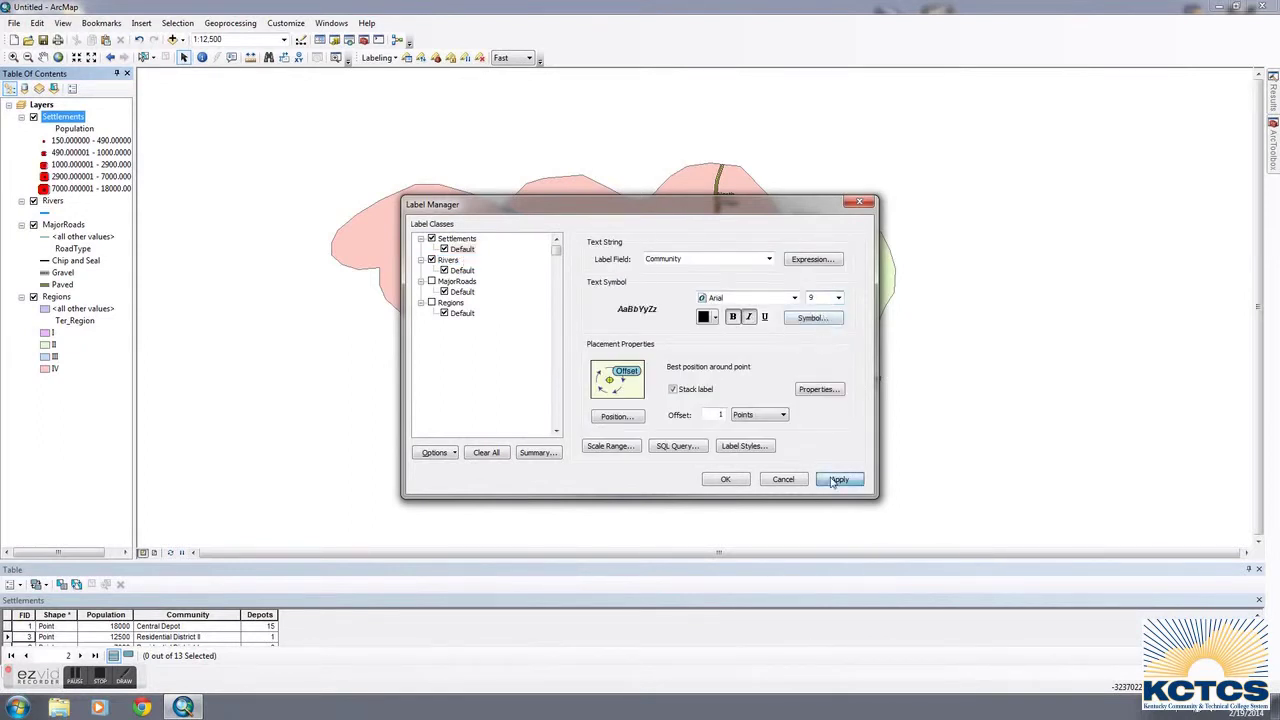
click(731, 479)
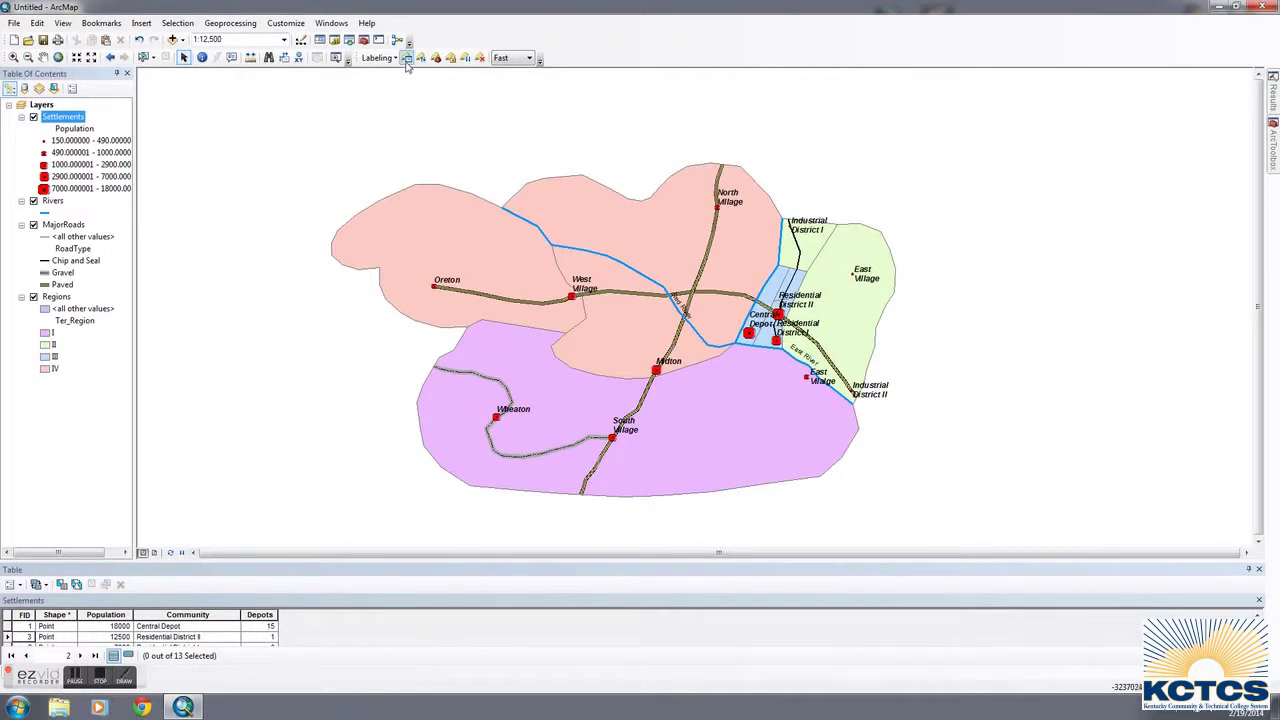
- Give the Rivers Default labels blue text and a larger font size
click(462, 271)
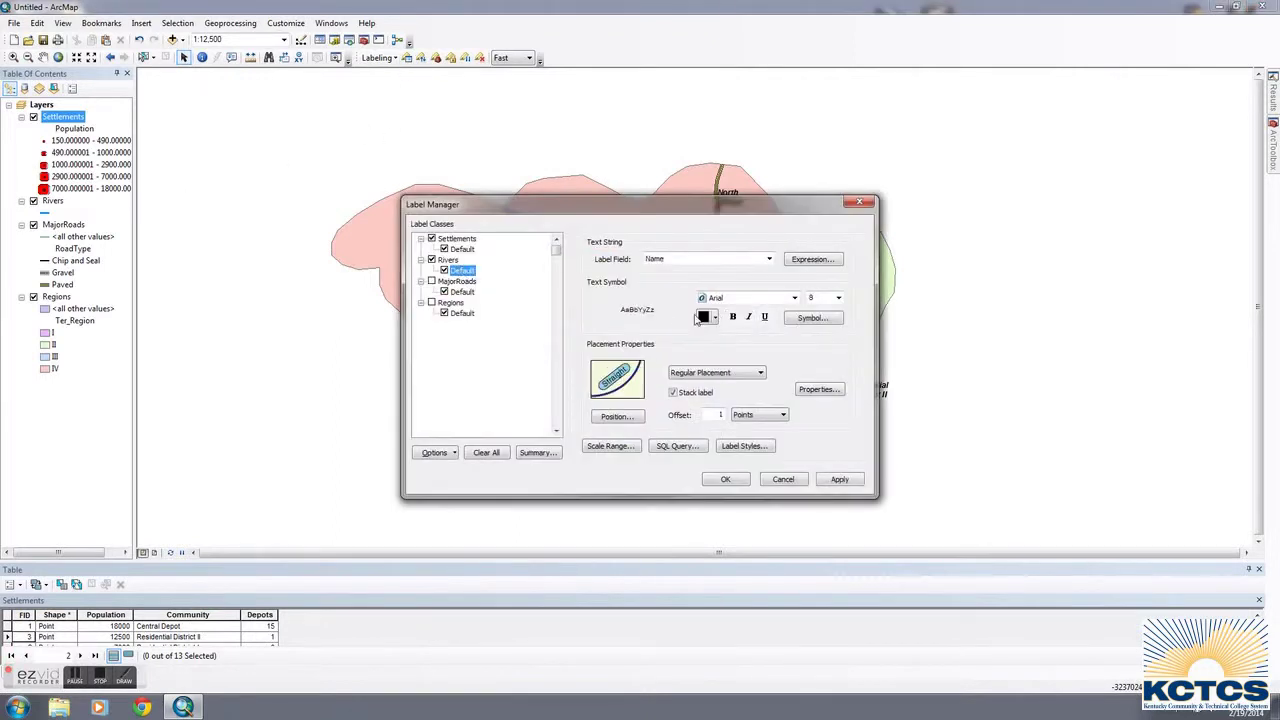
click(712, 318)
click(808, 380)
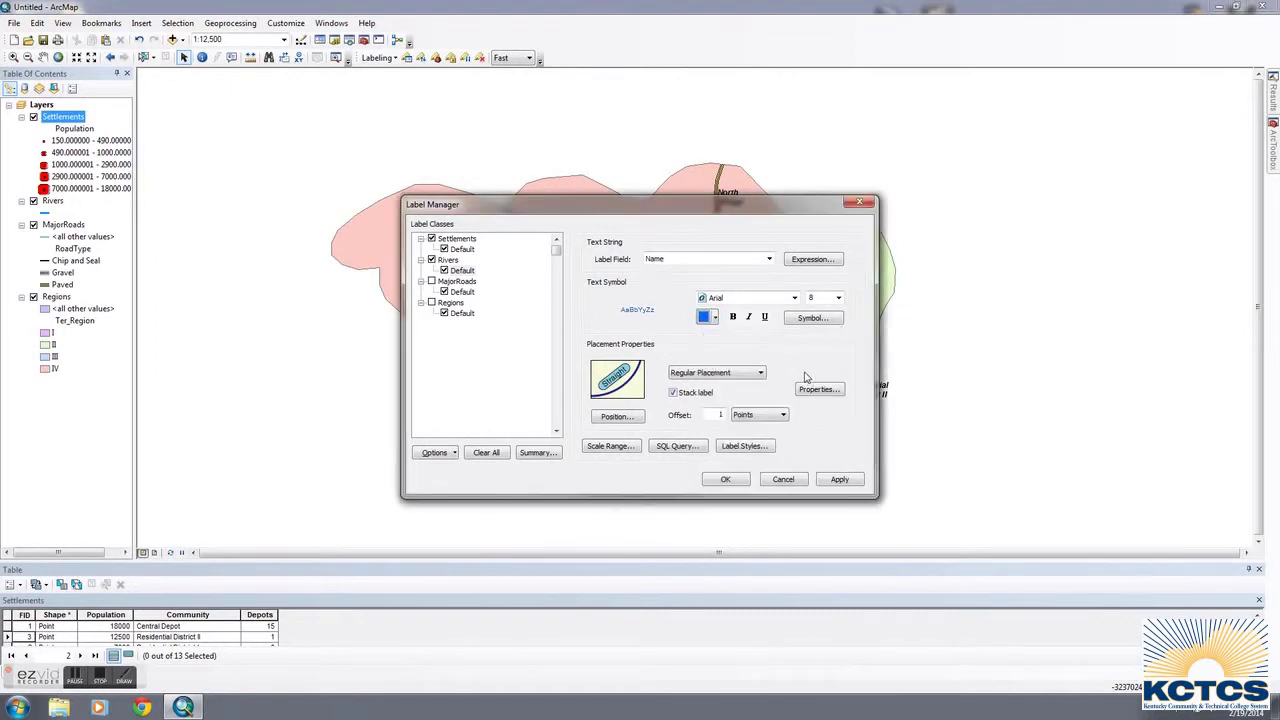
click(837, 298)
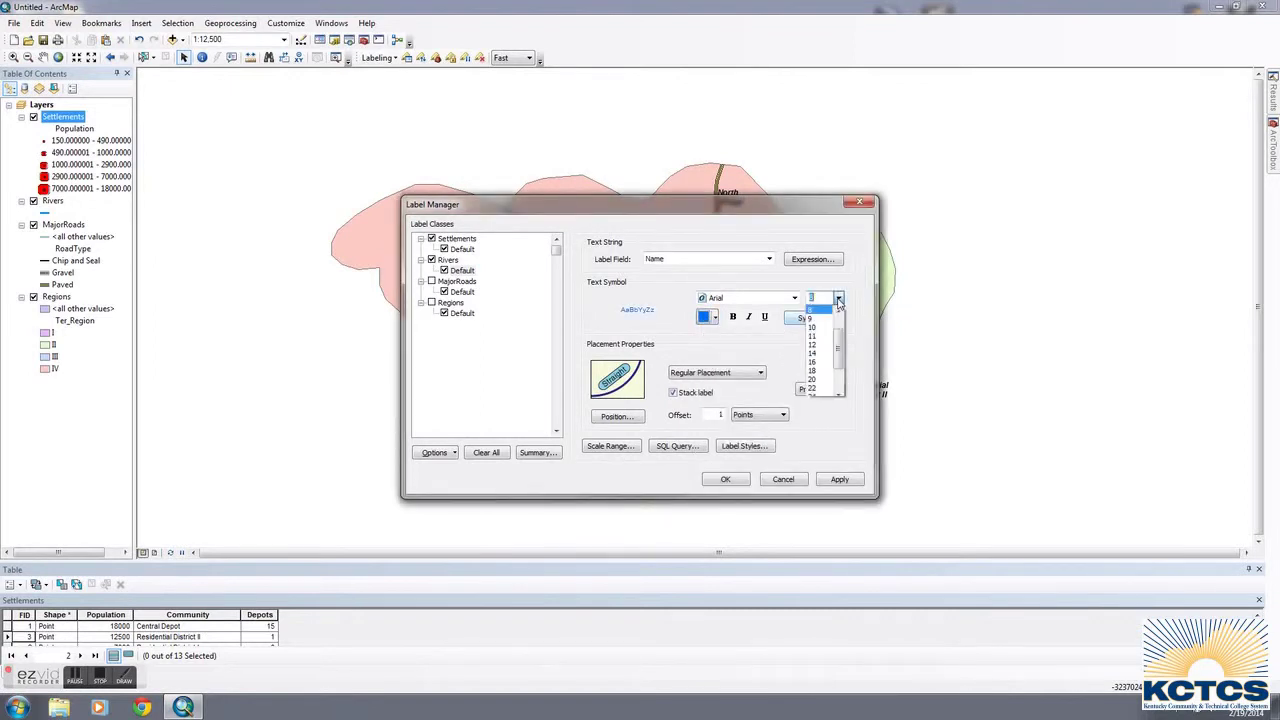
click(837, 298)
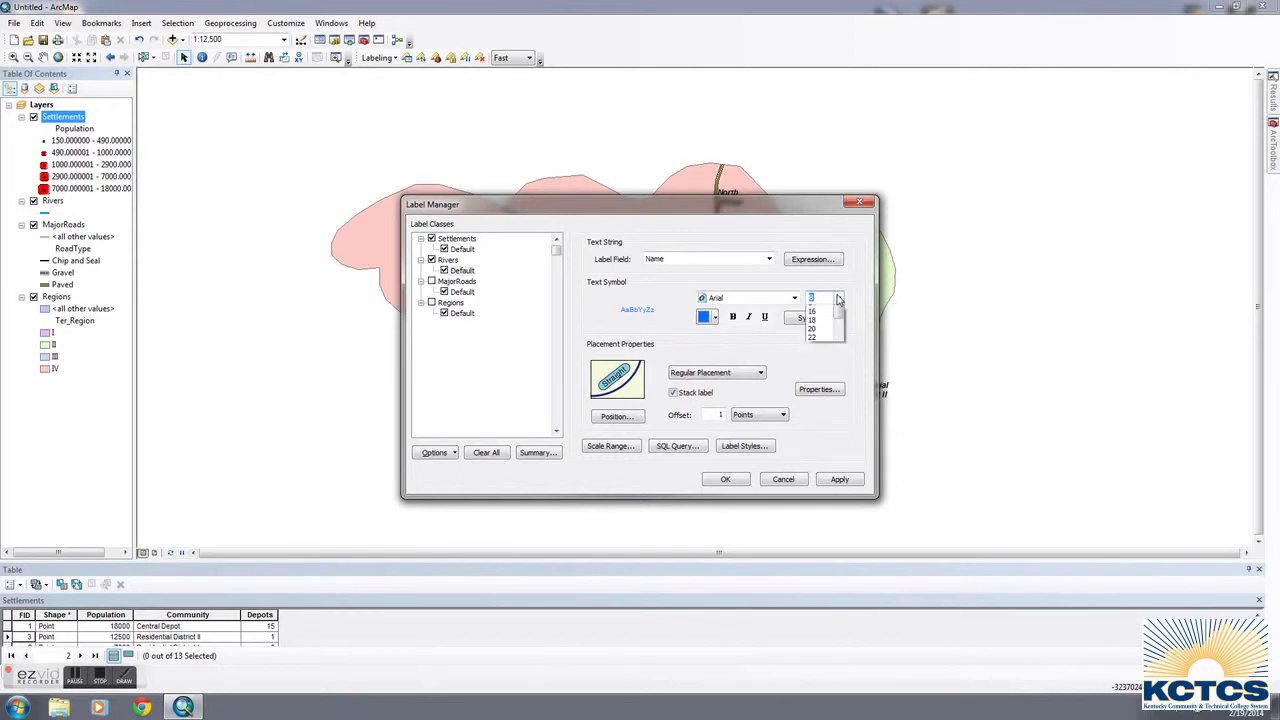
click(838, 297)
click(822, 318)
click(726, 480)
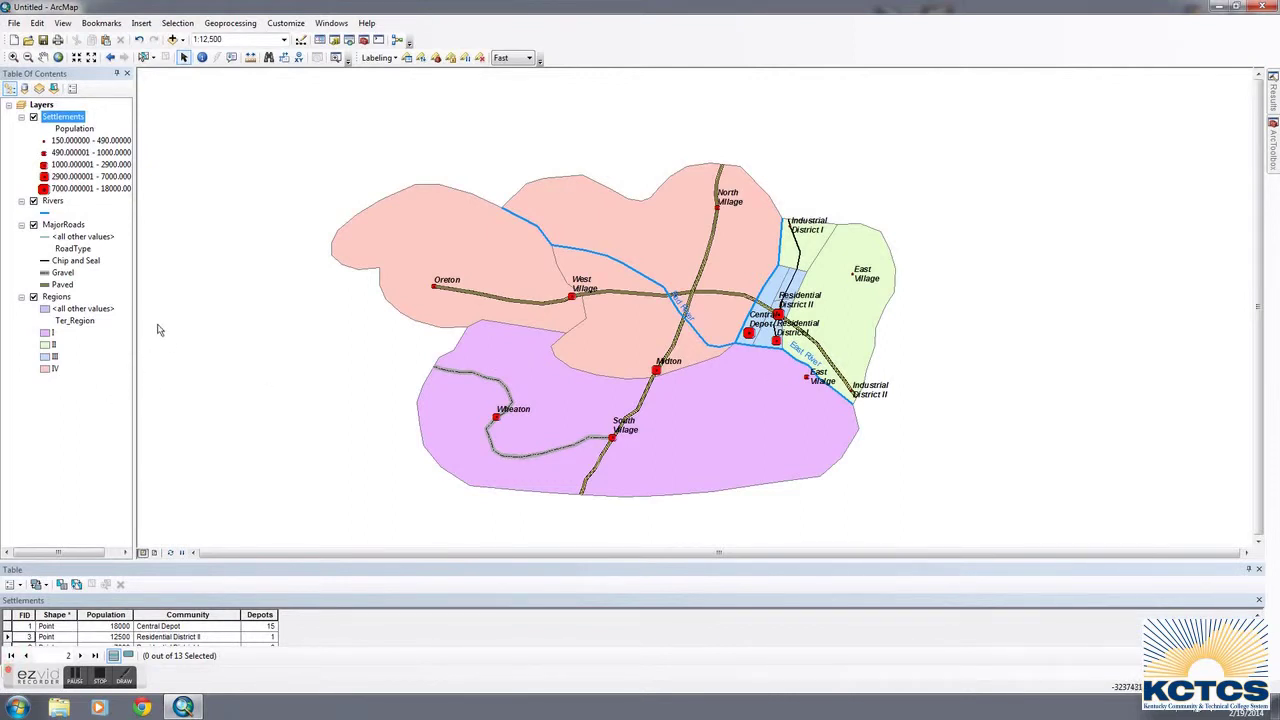
right_click(56, 297)
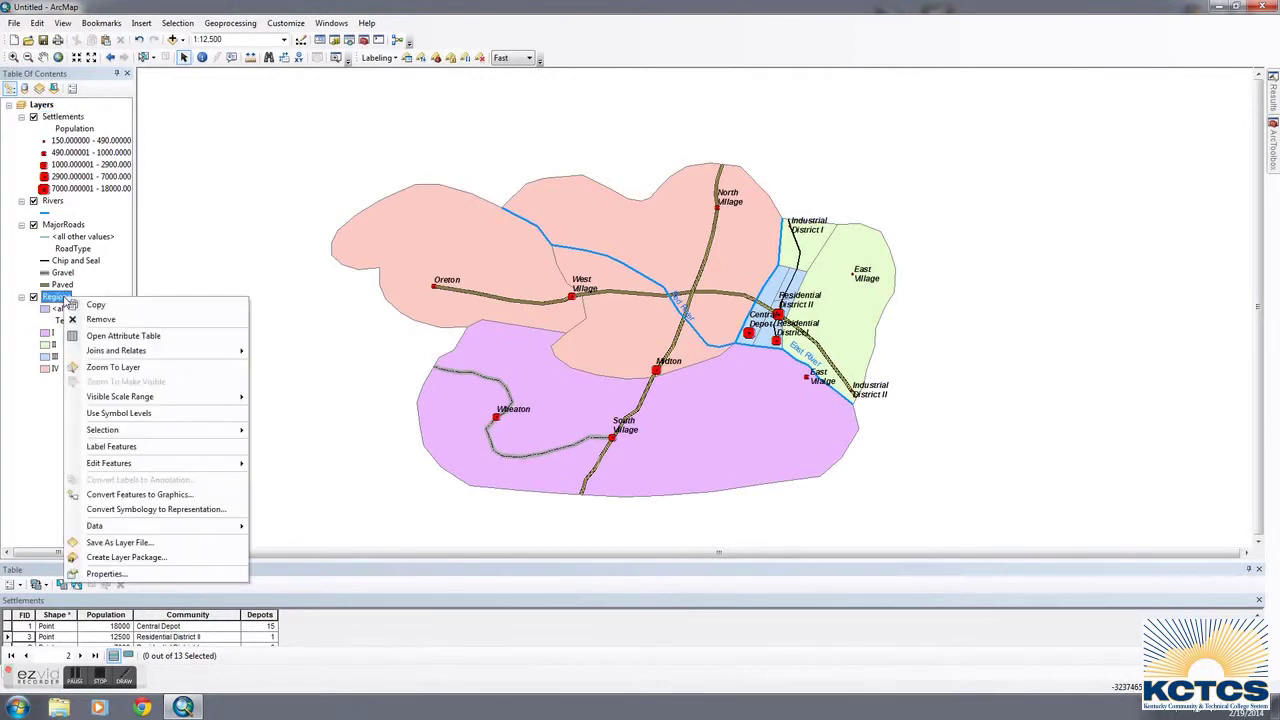
click(104, 574)
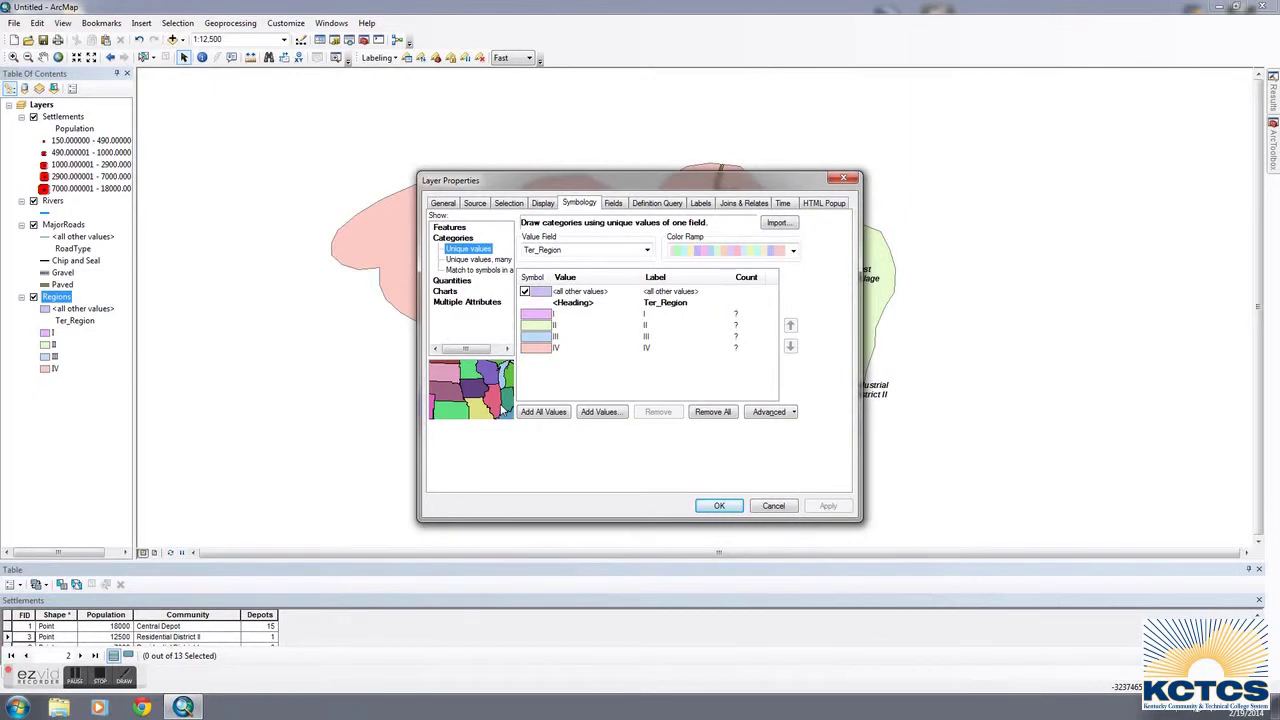
click(700, 203)
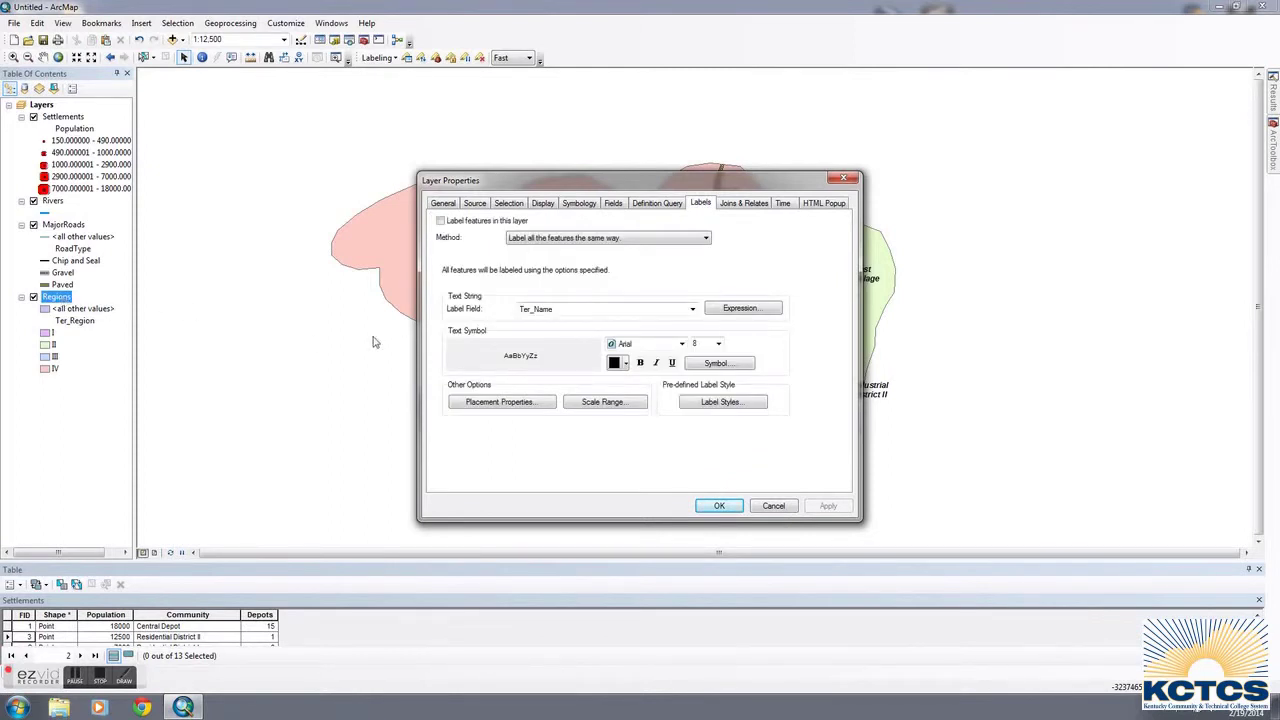
click(773, 506)
- Set the Regions Default label expression to [Ter_Name] & " " & "REGION: " & [Ter_Region]
click(408, 59)
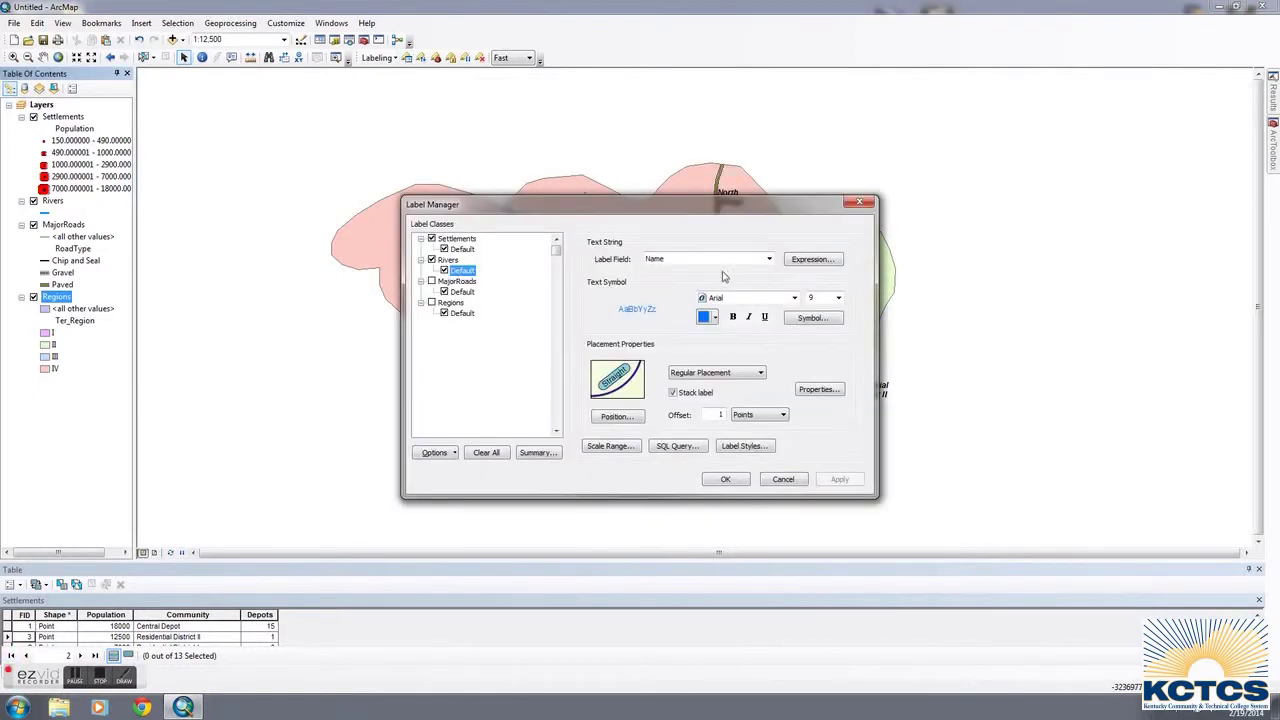
click(800, 262)
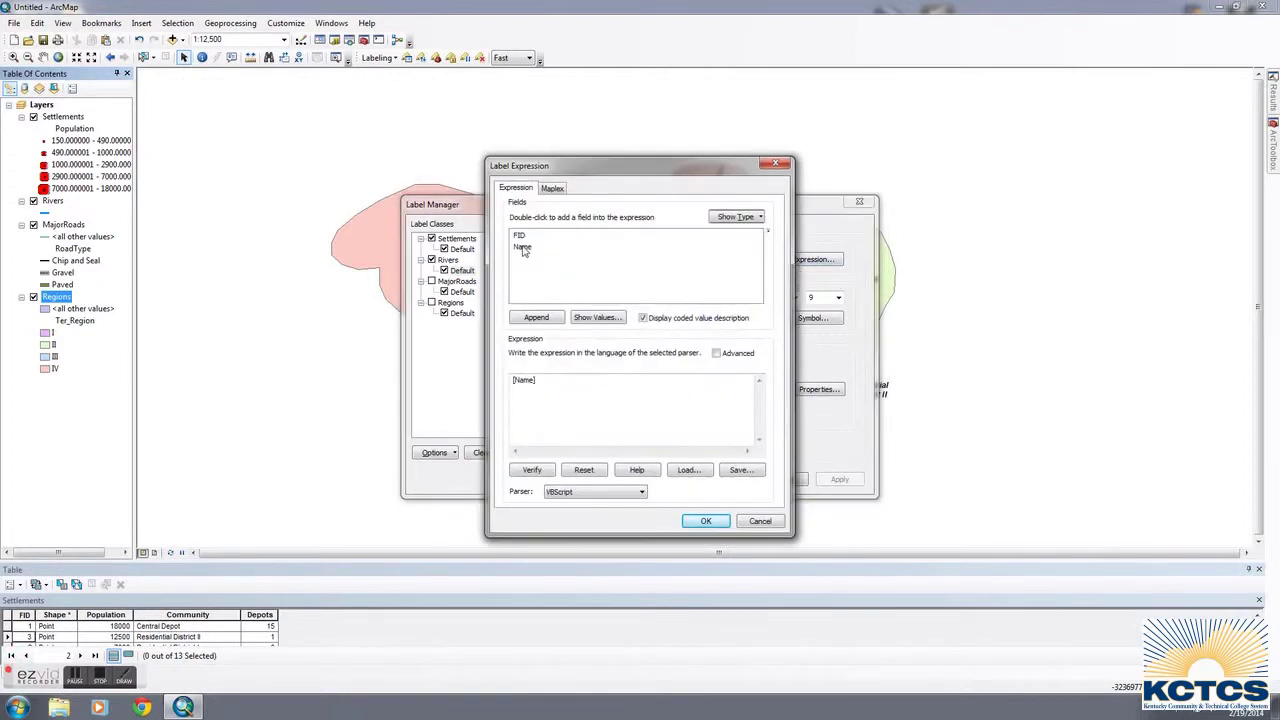
click(776, 163)
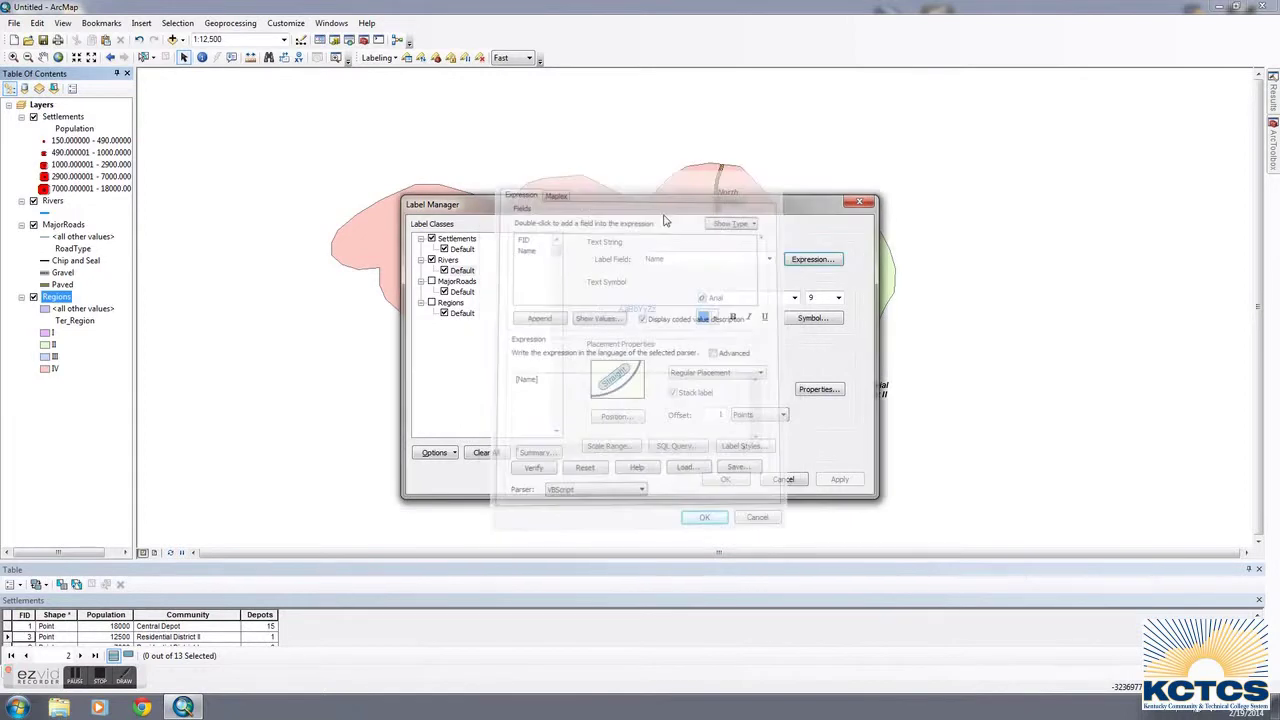
click(461, 314)
click(833, 262)
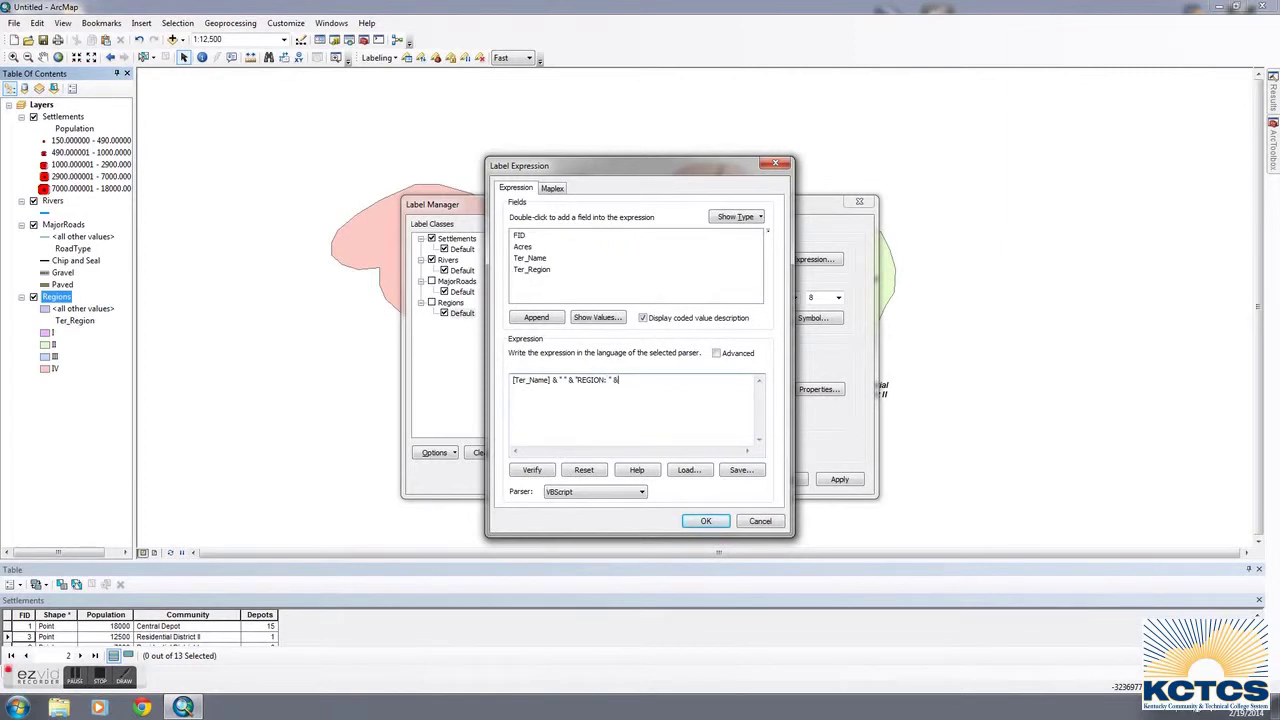
double_click(549, 270)
click(717, 522)
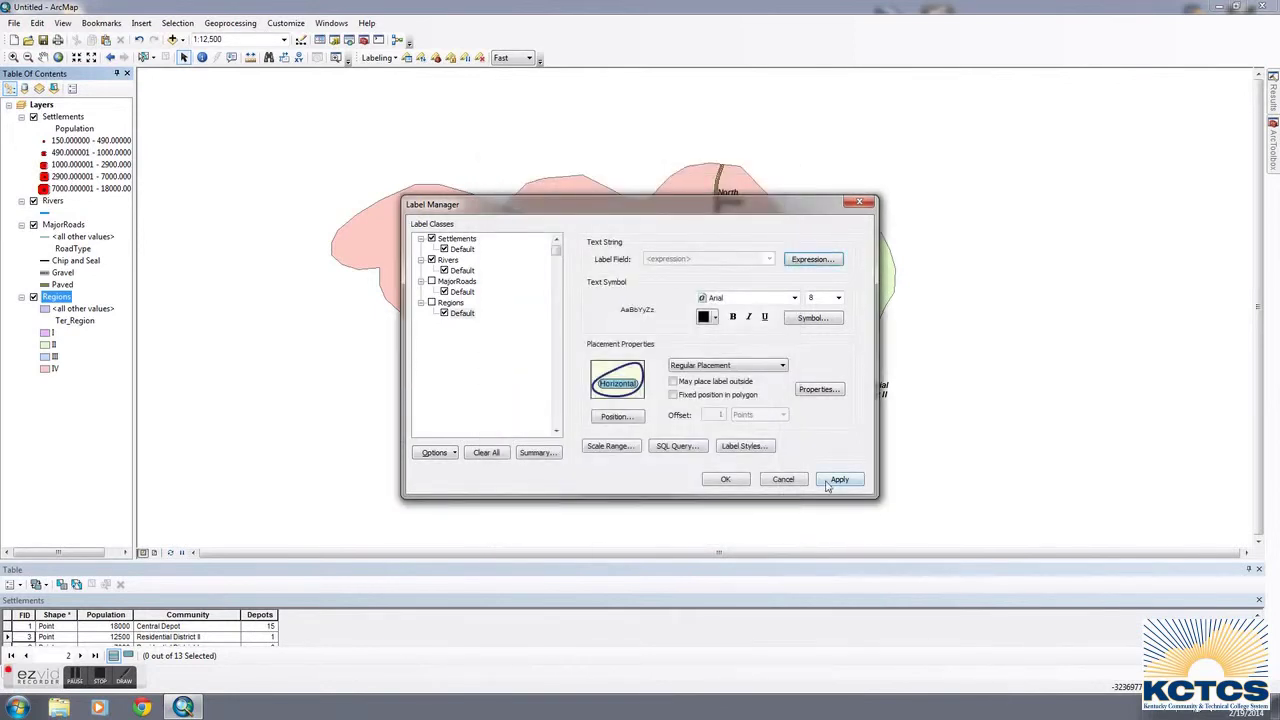
click(827, 482)
click(745, 483)
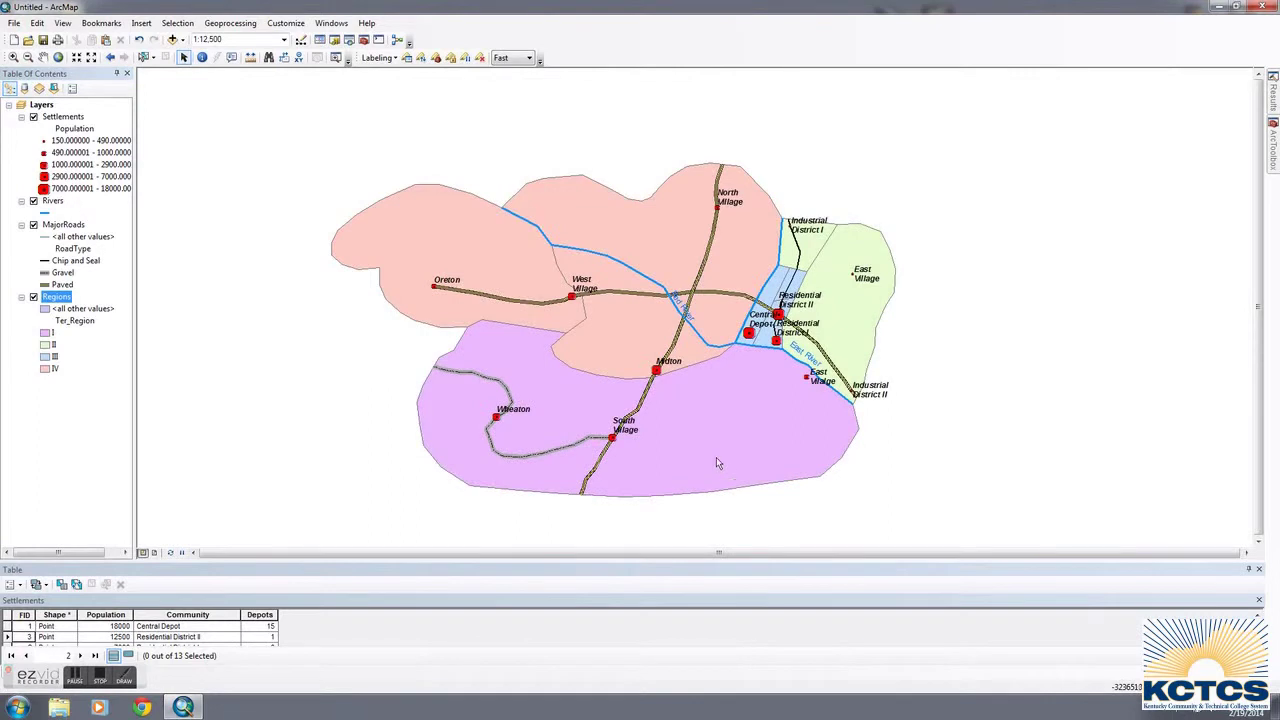
- Enable Label Features on the Regions layer
right_click(58, 297)
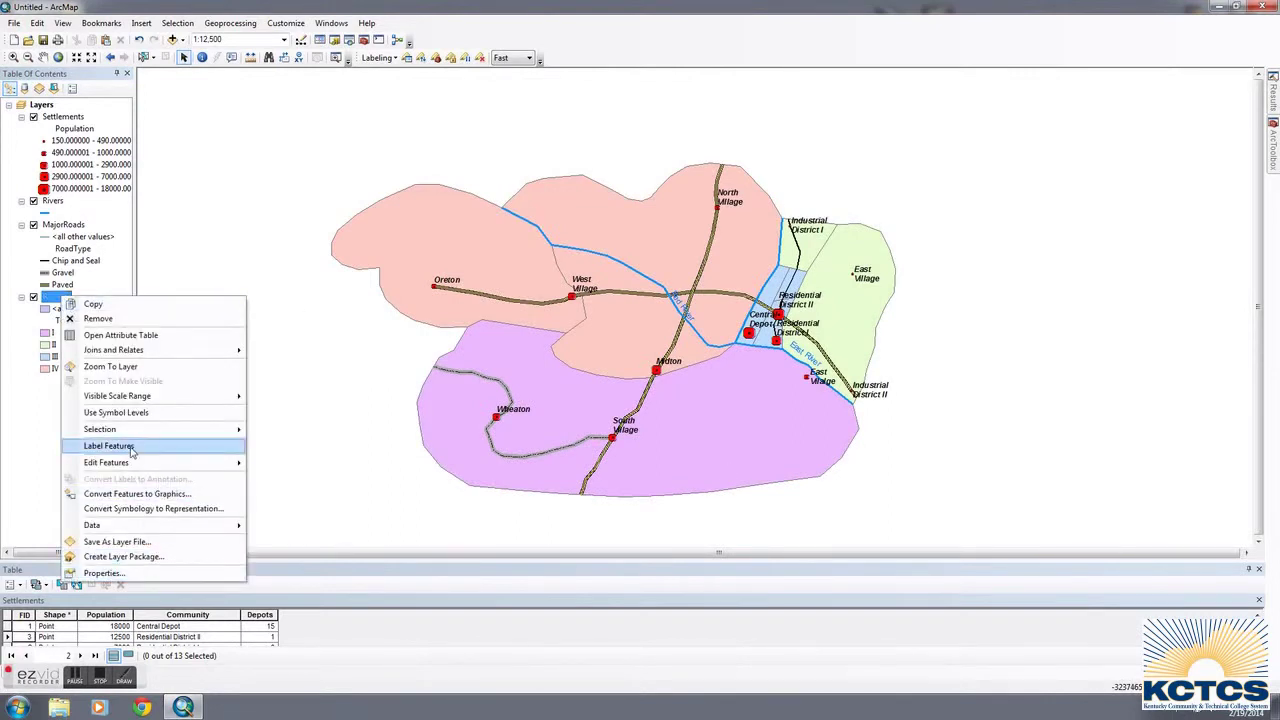
click(128, 446)
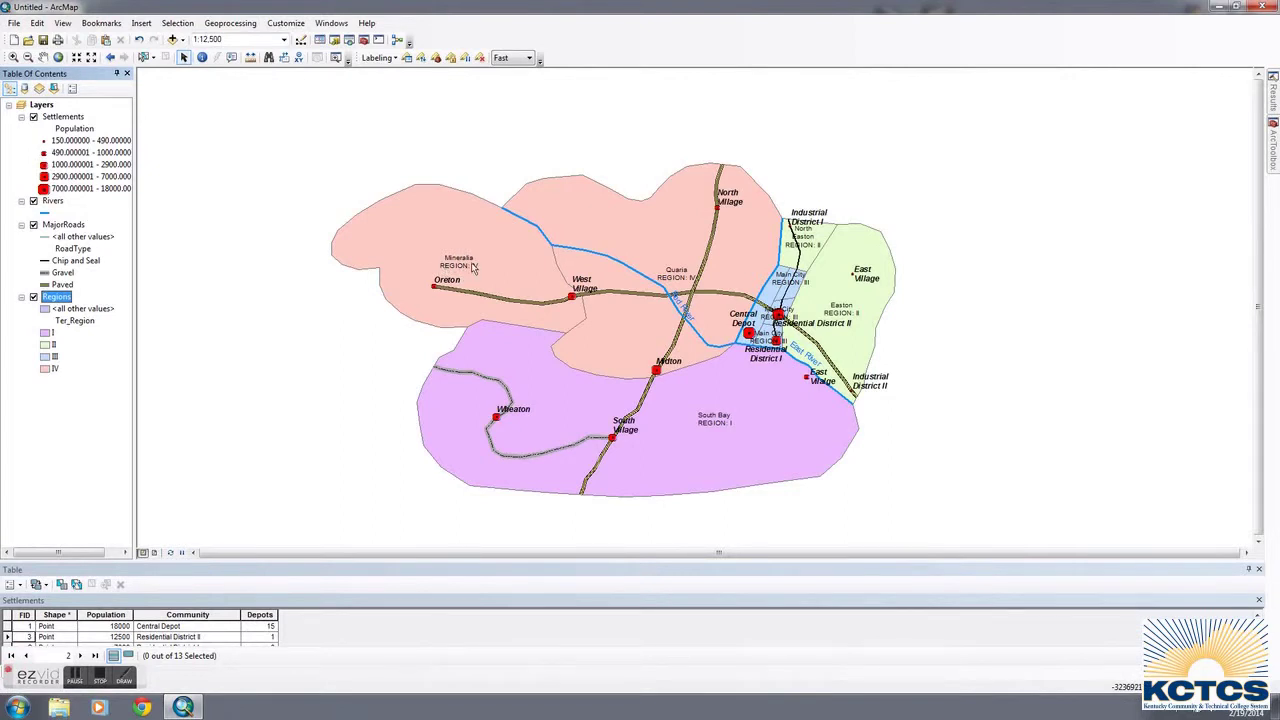
- Style the Regions Default labels light grey, bold, 16 pt Arial
click(406, 57)
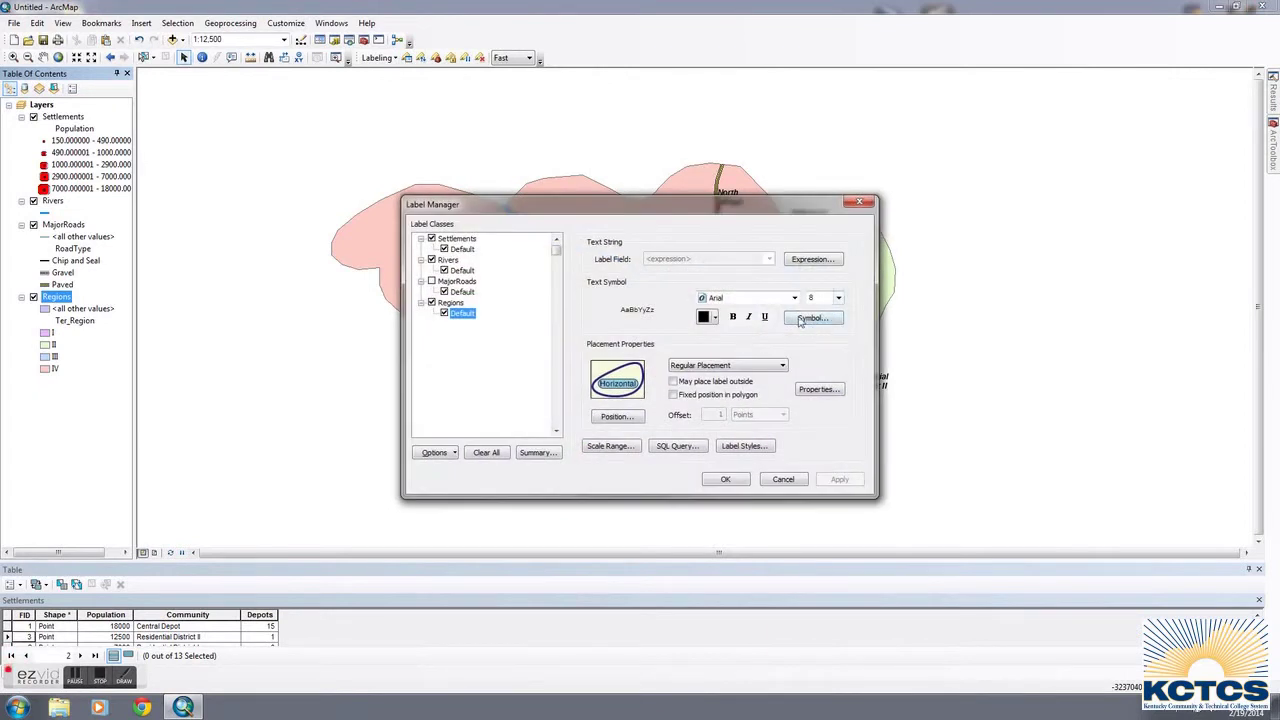
click(720, 318)
click(706, 420)
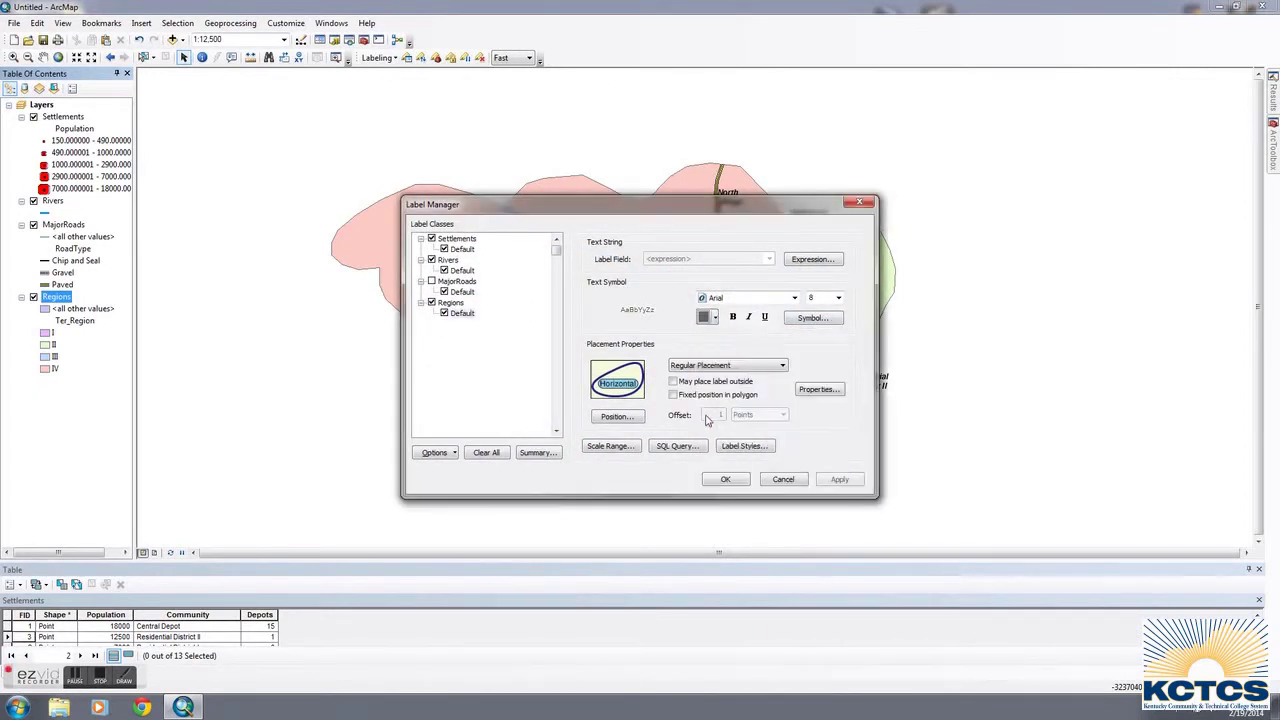
click(838, 297)
click(825, 366)
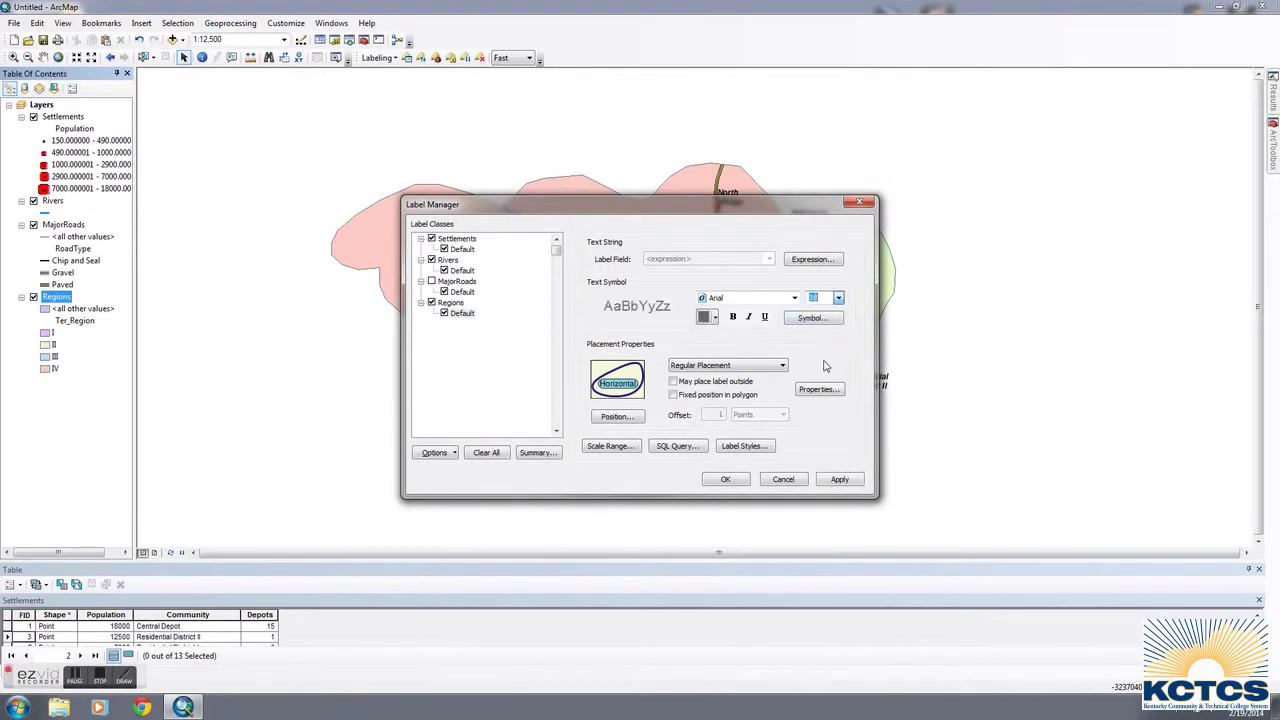
click(732, 316)
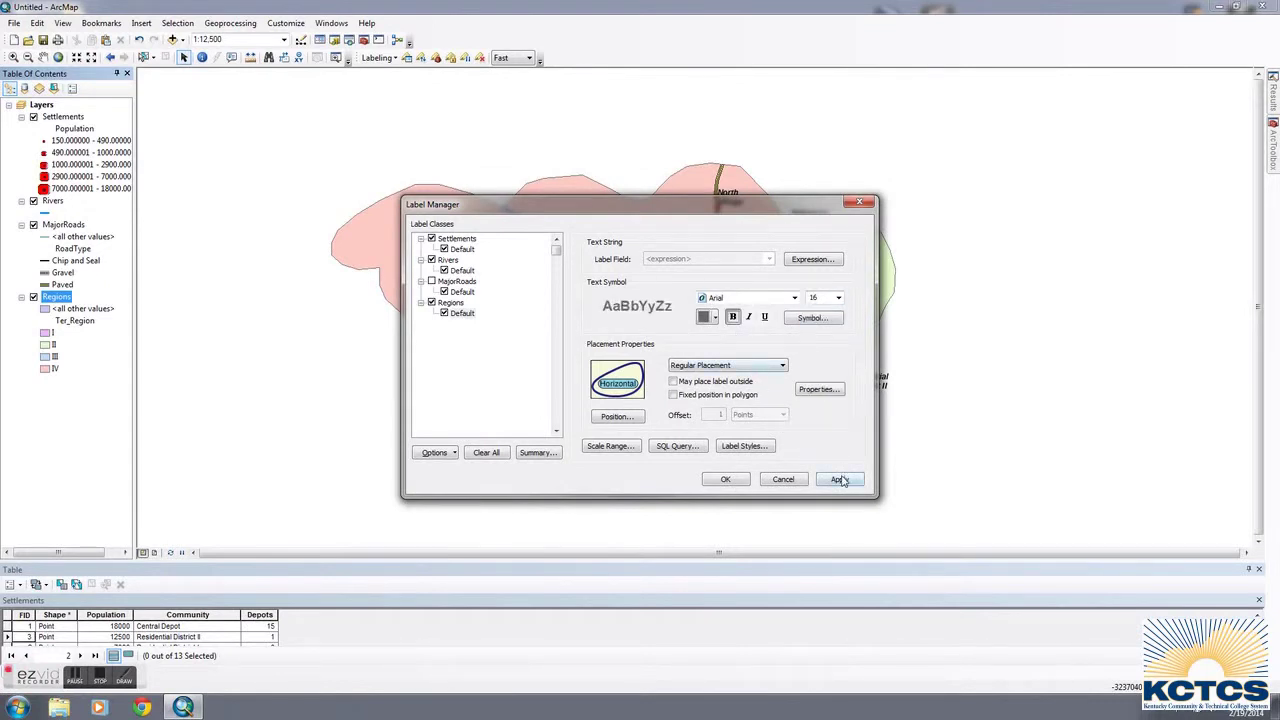
click(716, 318)
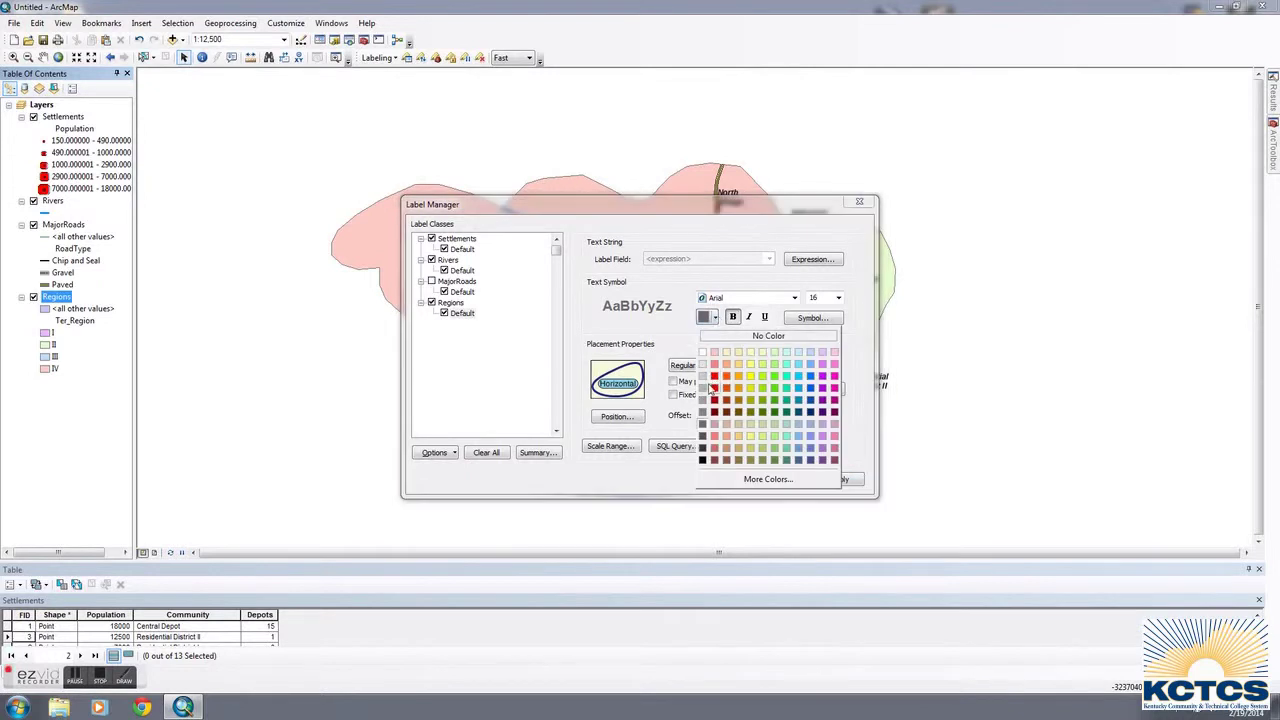
click(711, 392)
click(726, 479)
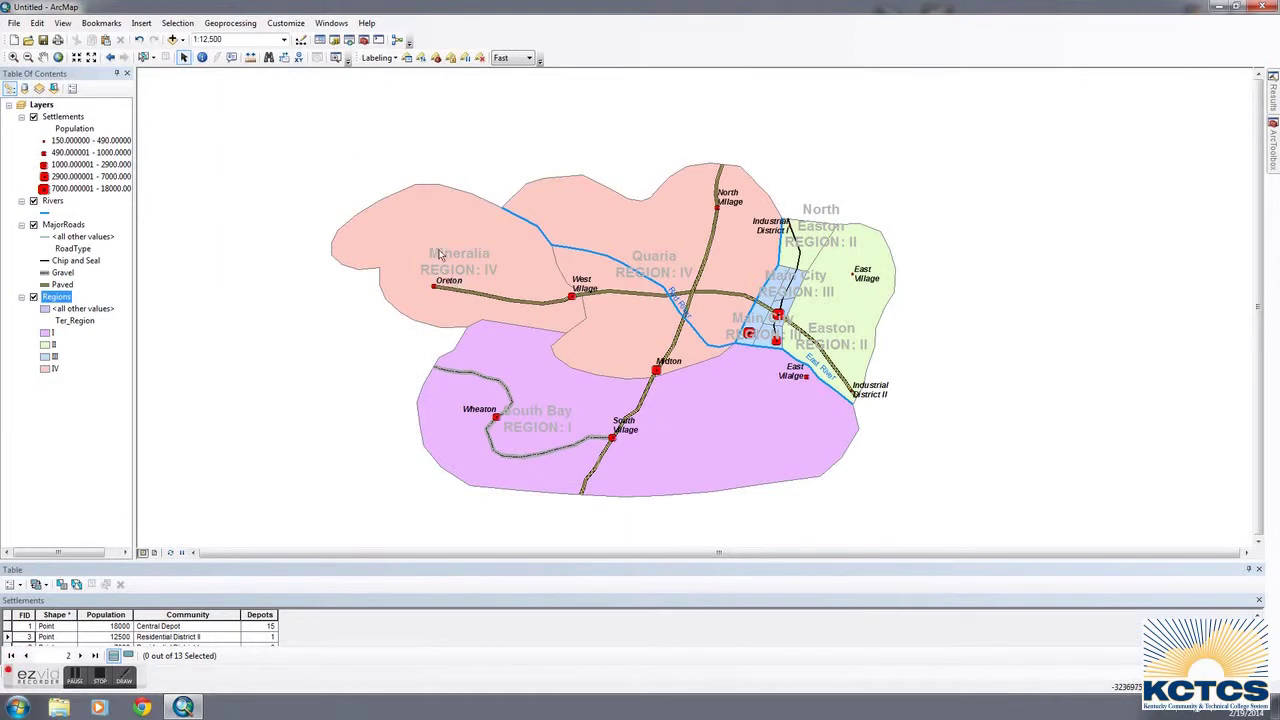
- Change the Regions label text to a different grey colour
click(407, 59)
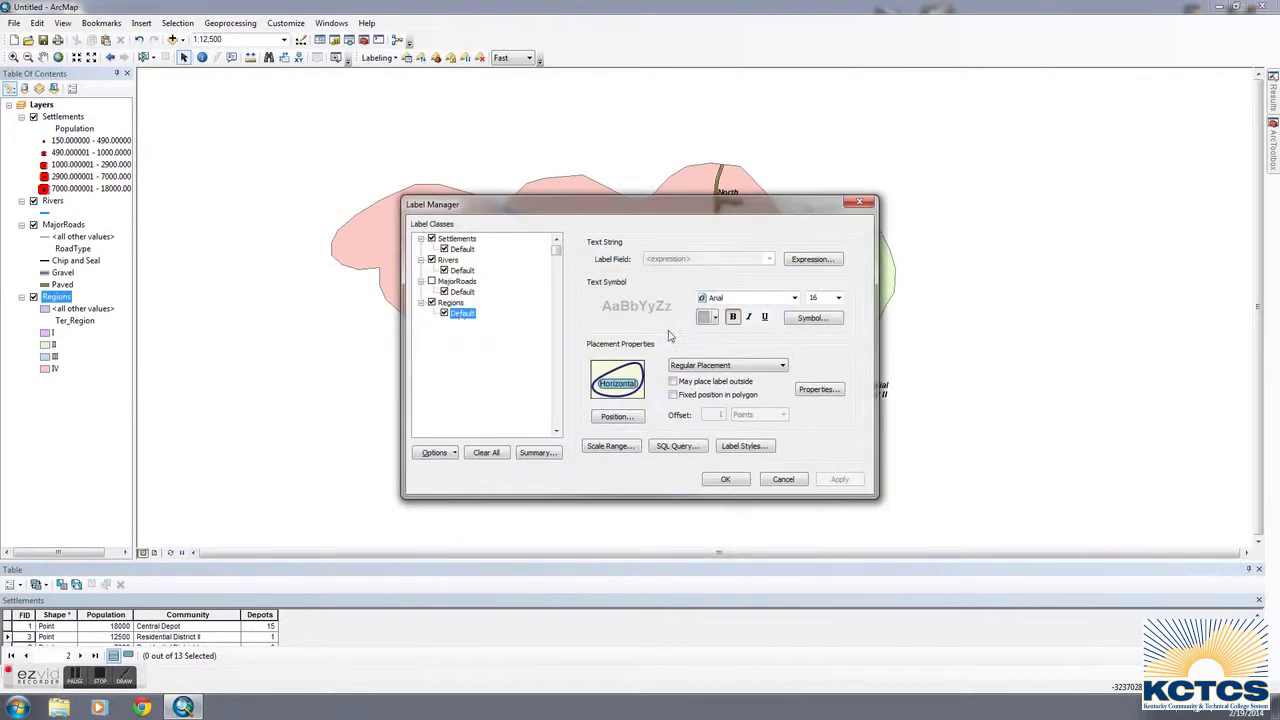
click(713, 318)
click(705, 402)
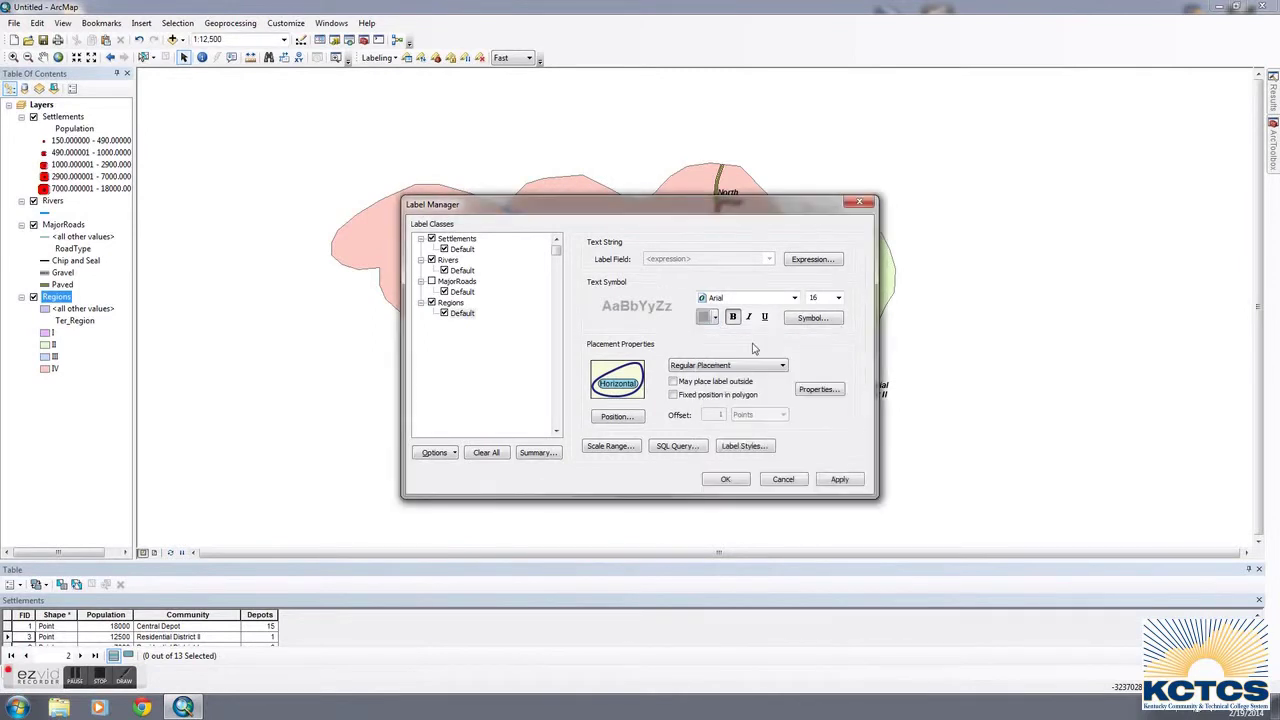
- Set the Regions fitting strategy to reduce font size instead of overrunning features
click(820, 389)
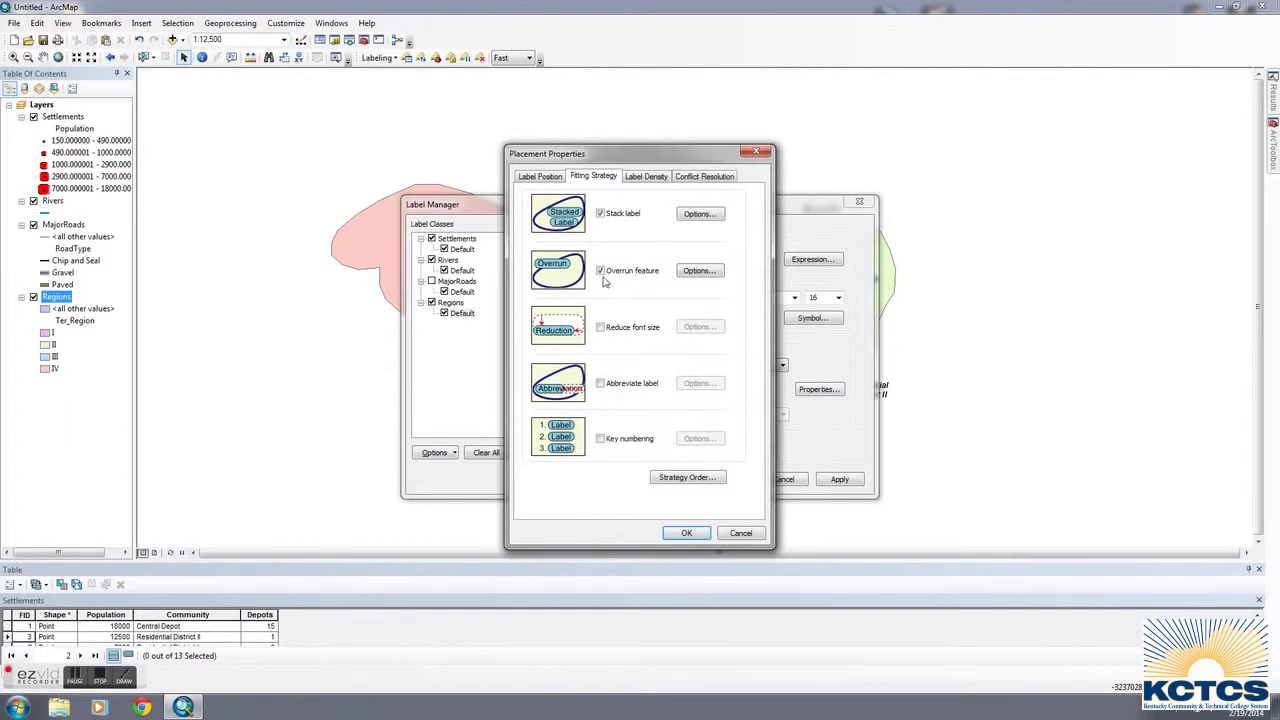
click(601, 274)
click(601, 271)
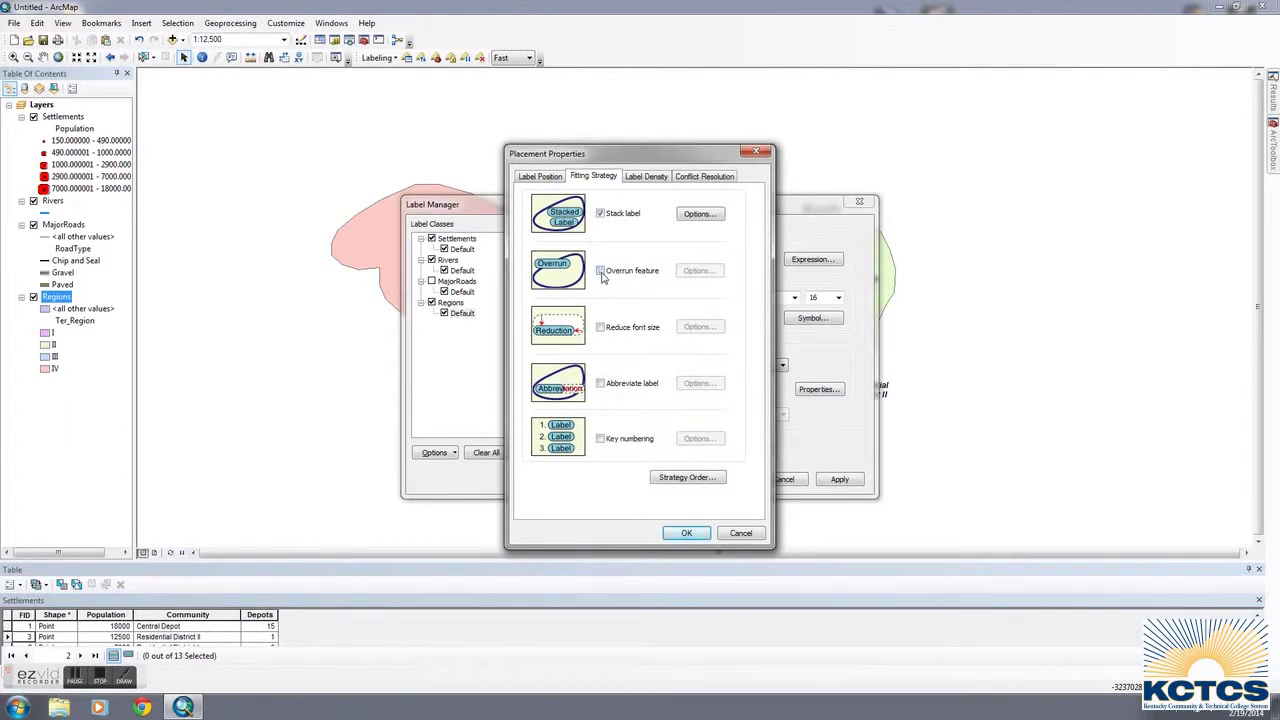
click(601, 327)
click(686, 532)
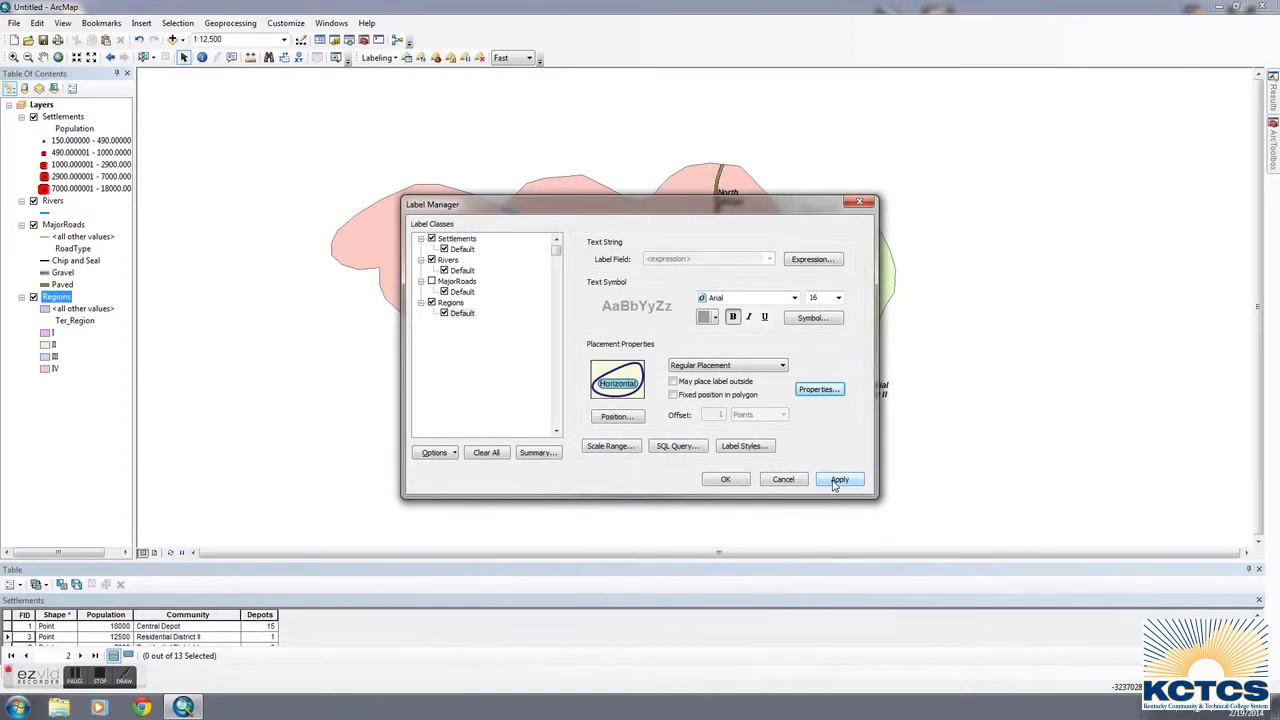
click(837, 480)
click(745, 480)
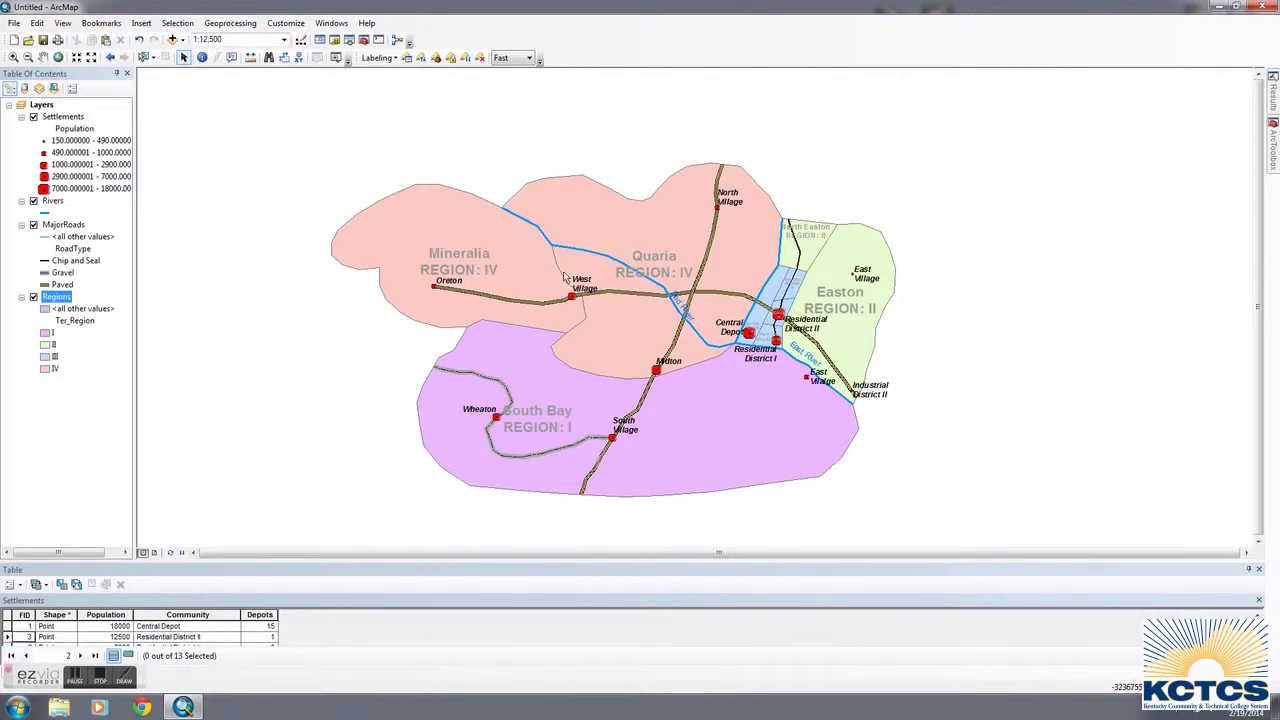
- Replace the space after [Ter_Name] in the Regions label expression with vbNewLine and apply
right_click(58, 297)
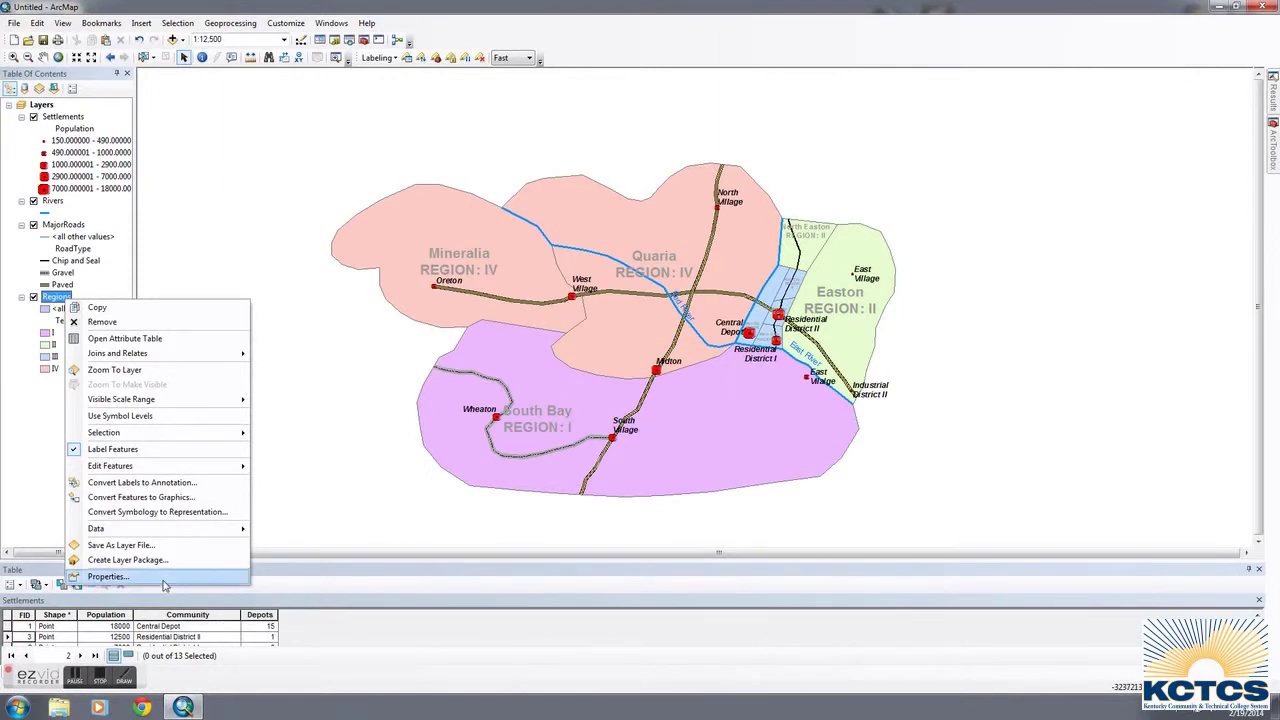
click(160, 577)
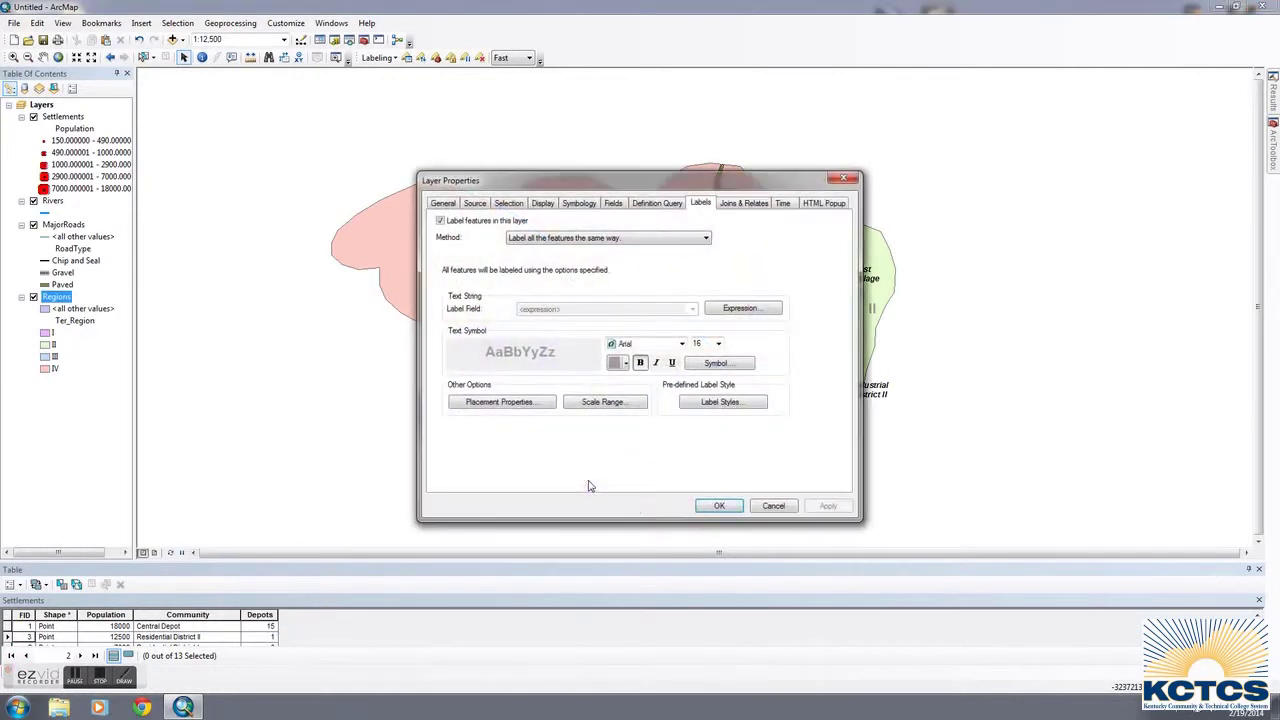
click(770, 309)
click(561, 380)
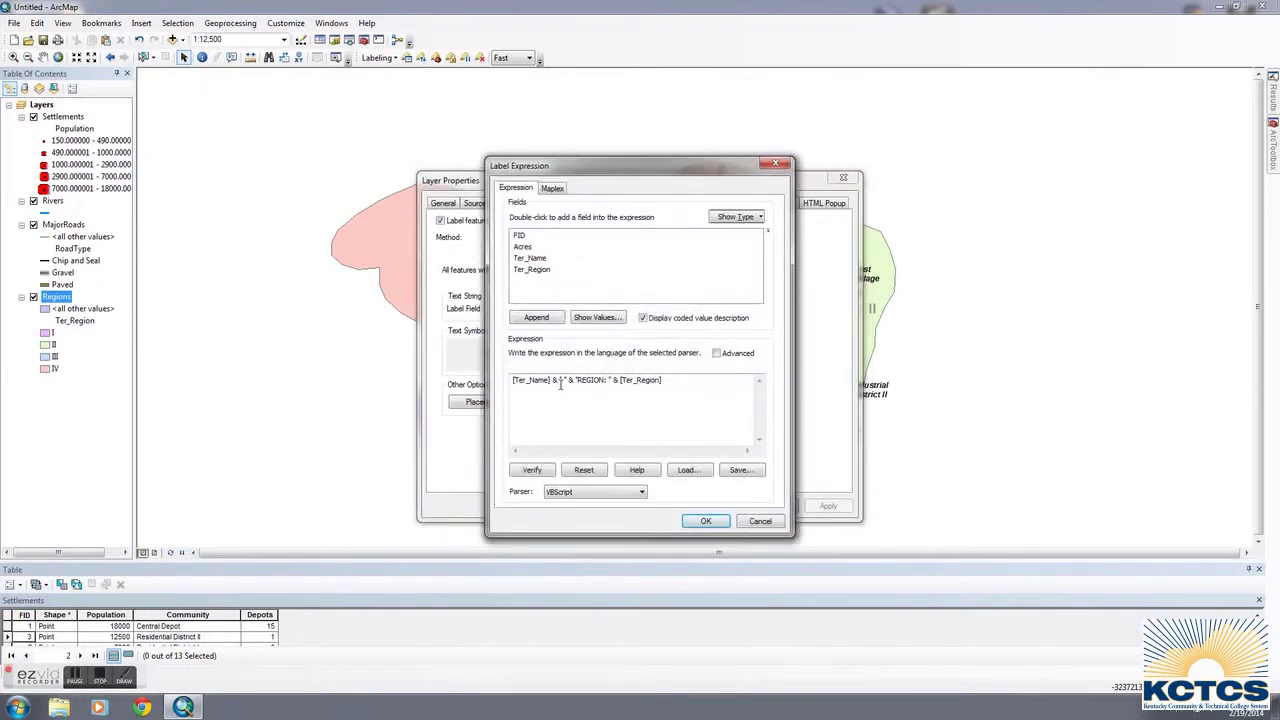
drag(561, 380, 567, 380)
text(vb)
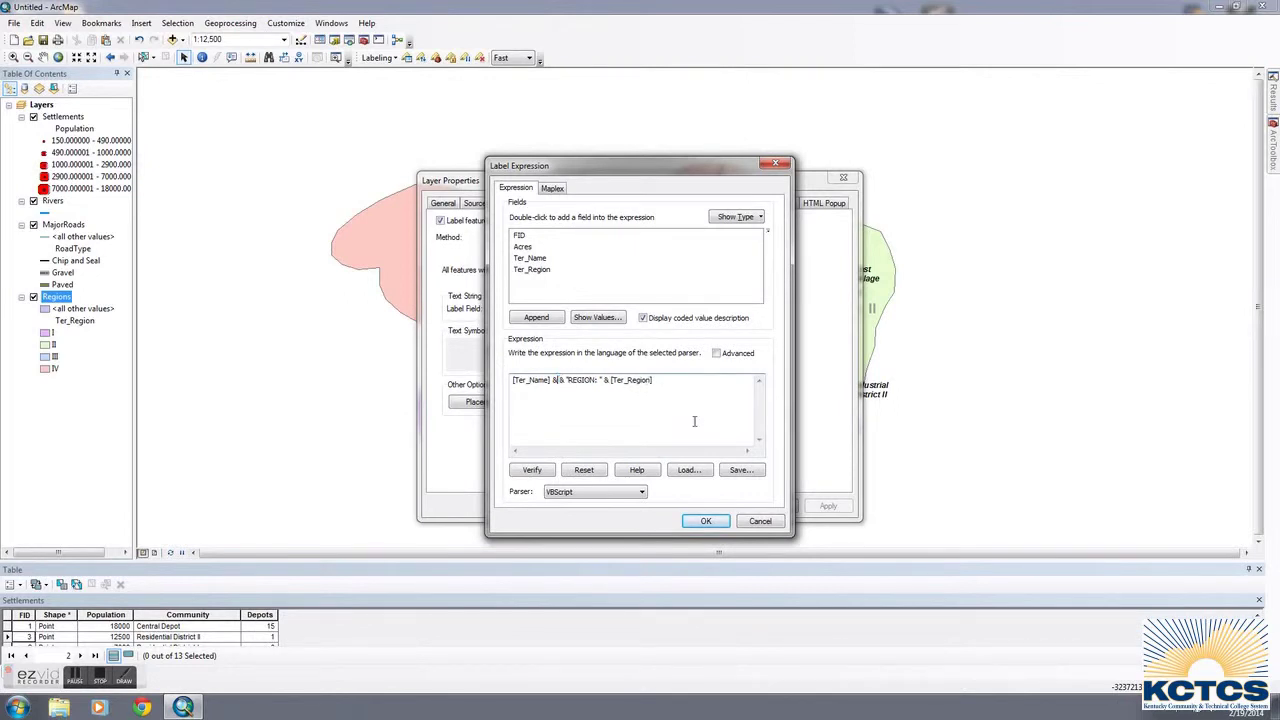
text(NewLine)
key(Delete)
click(706, 521)
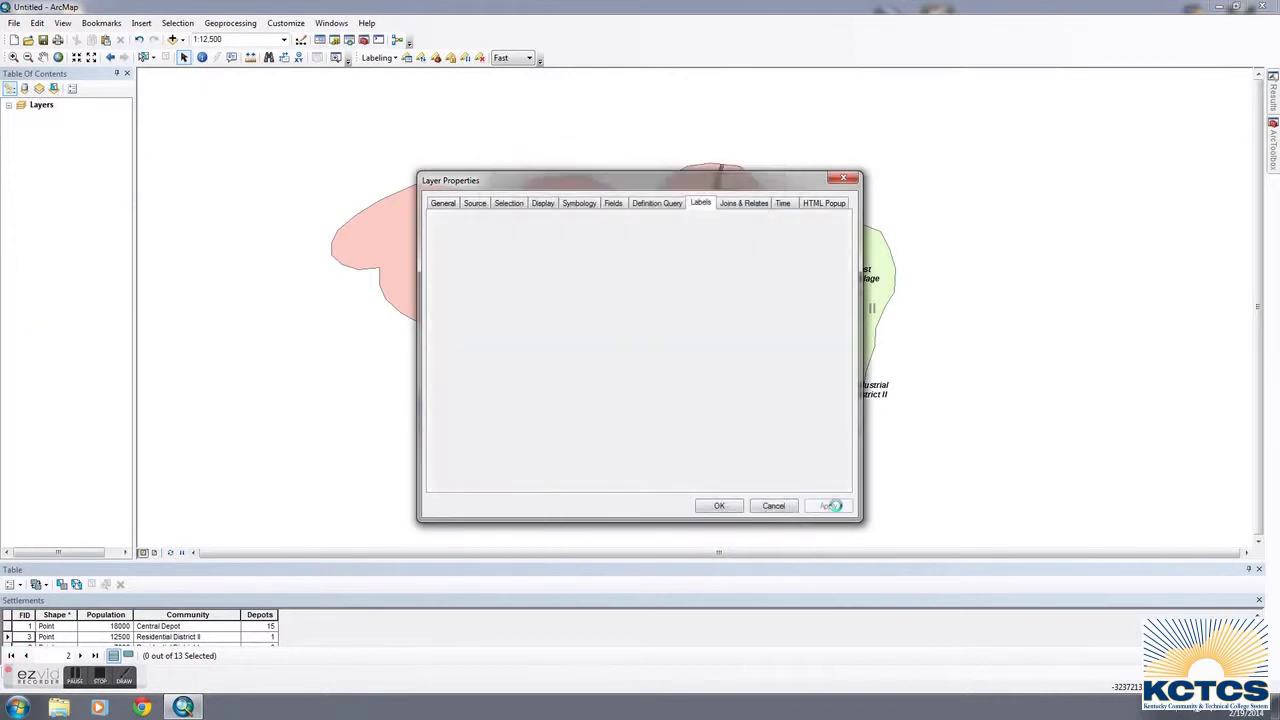
click(718, 501)
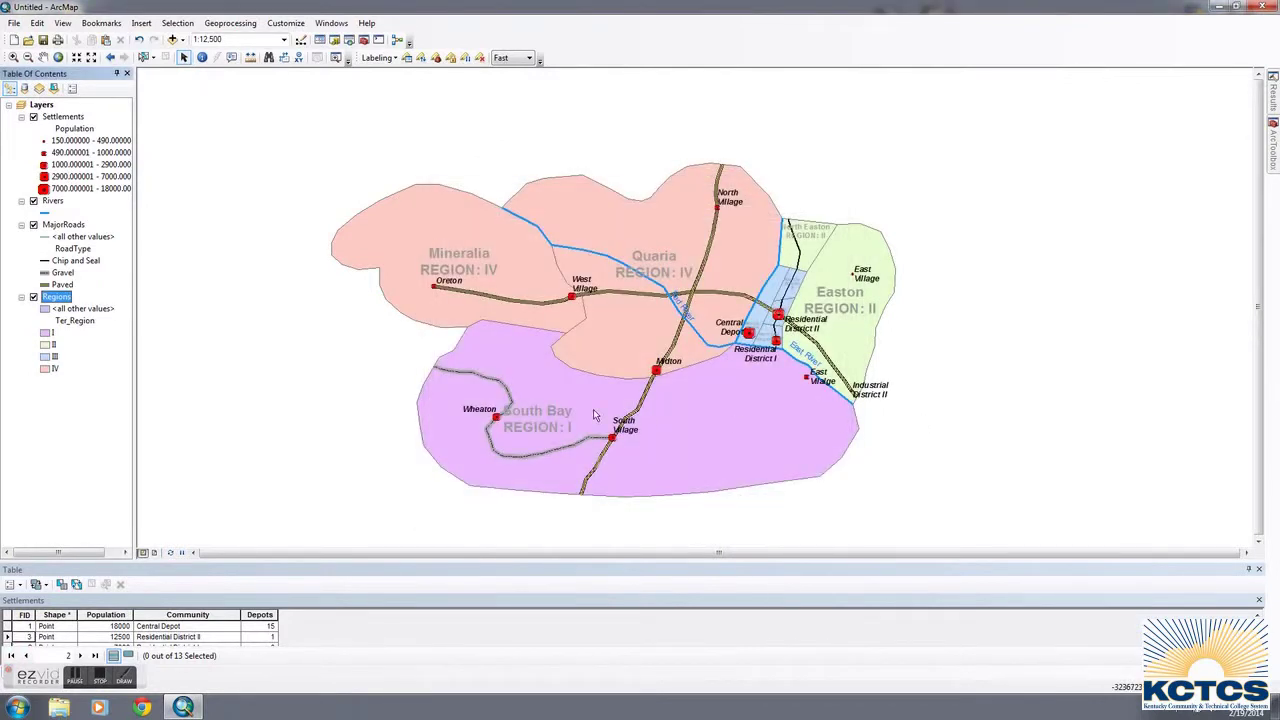